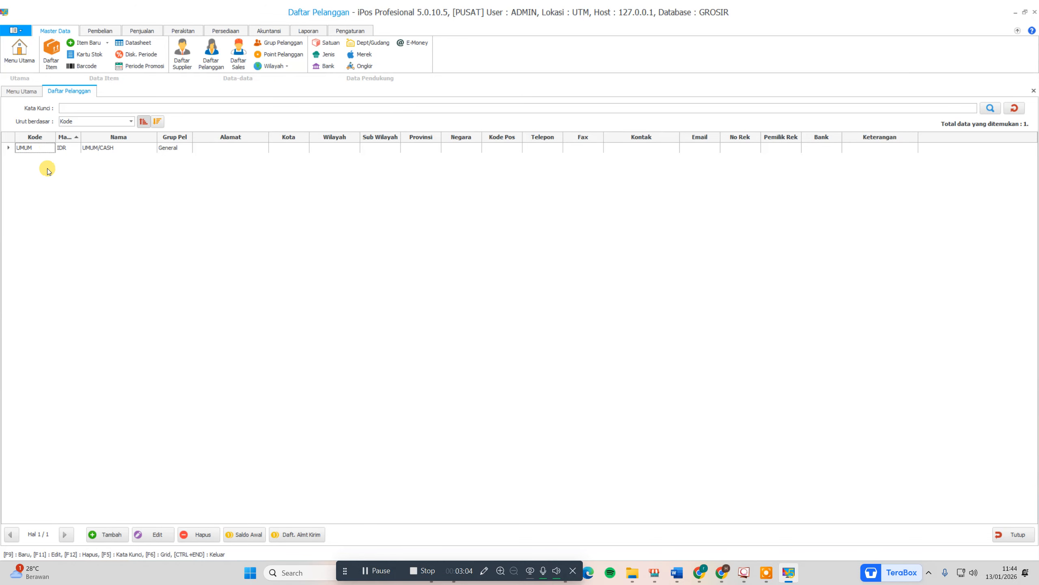
Step: Add and save a customer named GROSIR in customer group GROSIR with a blank discount type
left_click(105, 533)
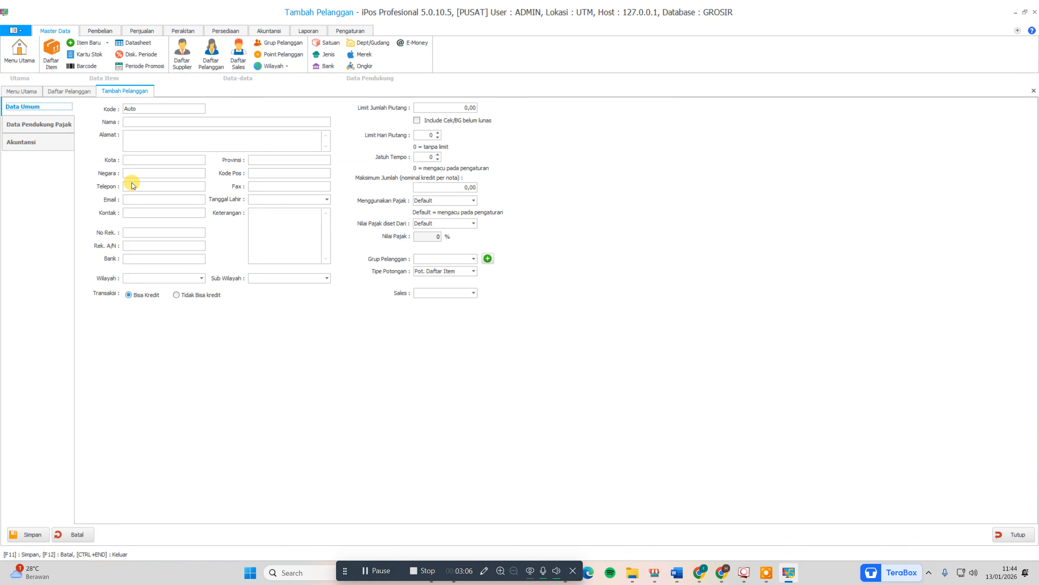
left_click(142, 123)
type("GROSIR")
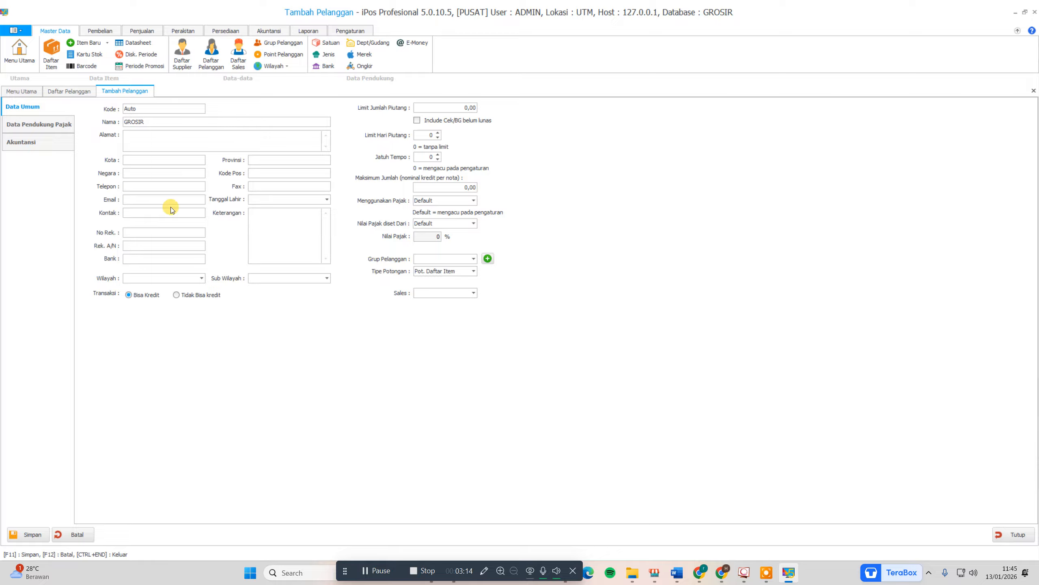
left_click(465, 259)
left_click(437, 277)
left_click(436, 272)
left_click(440, 278)
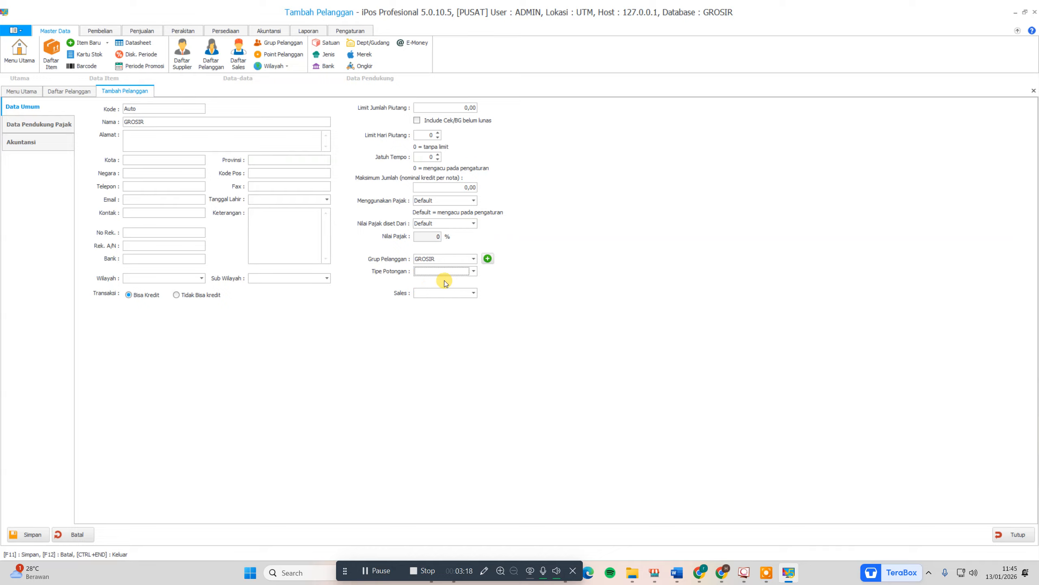
left_click(33, 534)
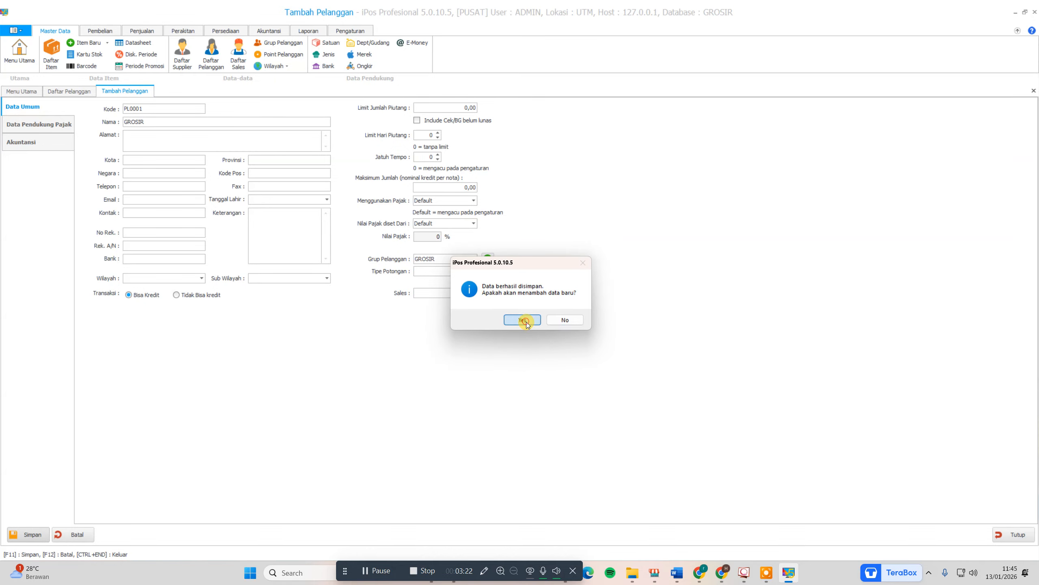
Step: Add and save another customer named ANGGOTA in group ANGGOTA with a blank discount type, and close the customer list
left_click(523, 320)
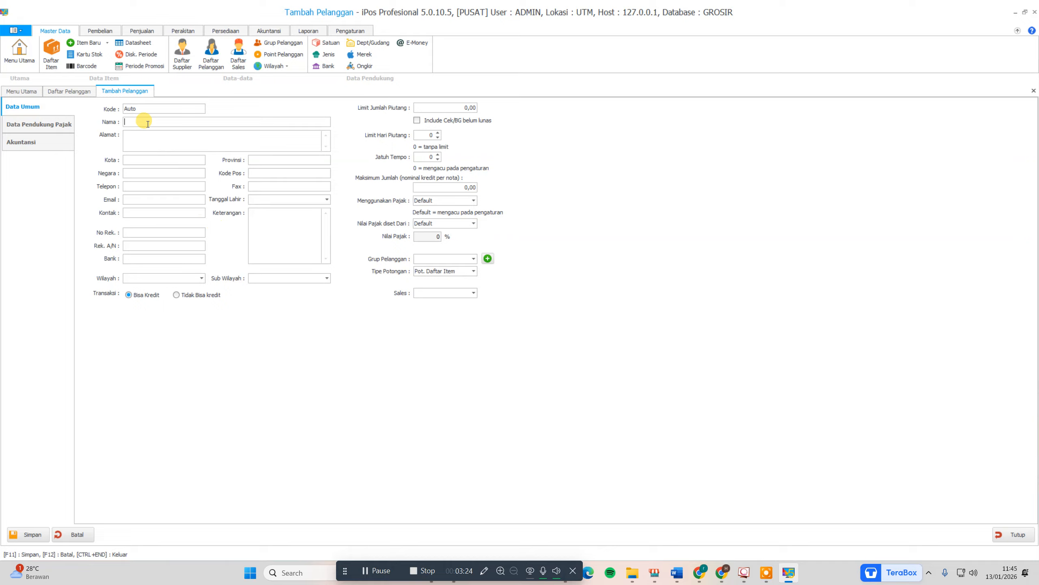
type("ANGGOTA")
left_click(471, 258)
left_click(443, 279)
left_click(439, 272)
left_click(438, 280)
left_click(28, 534)
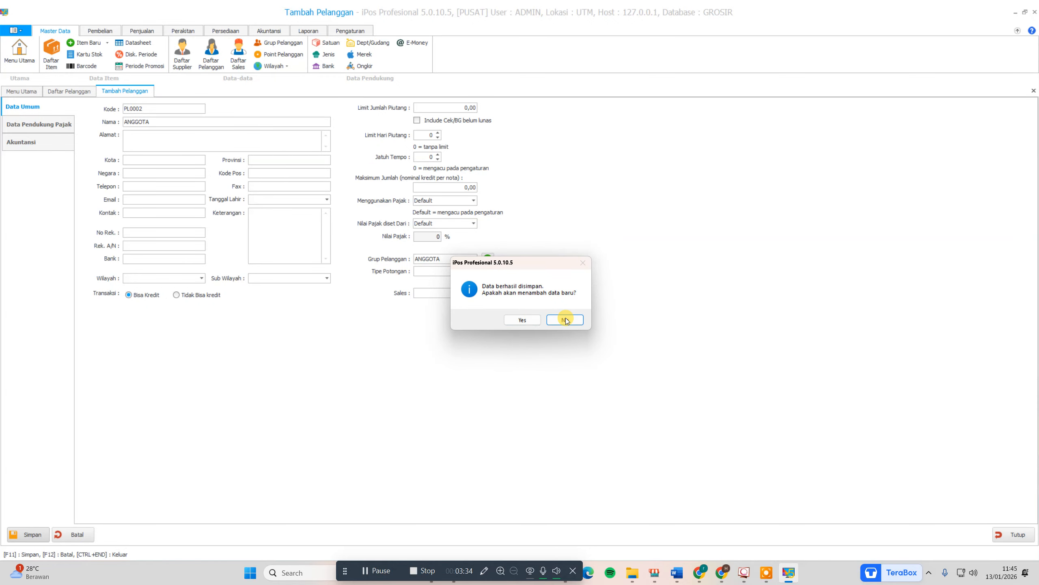
left_click(563, 319)
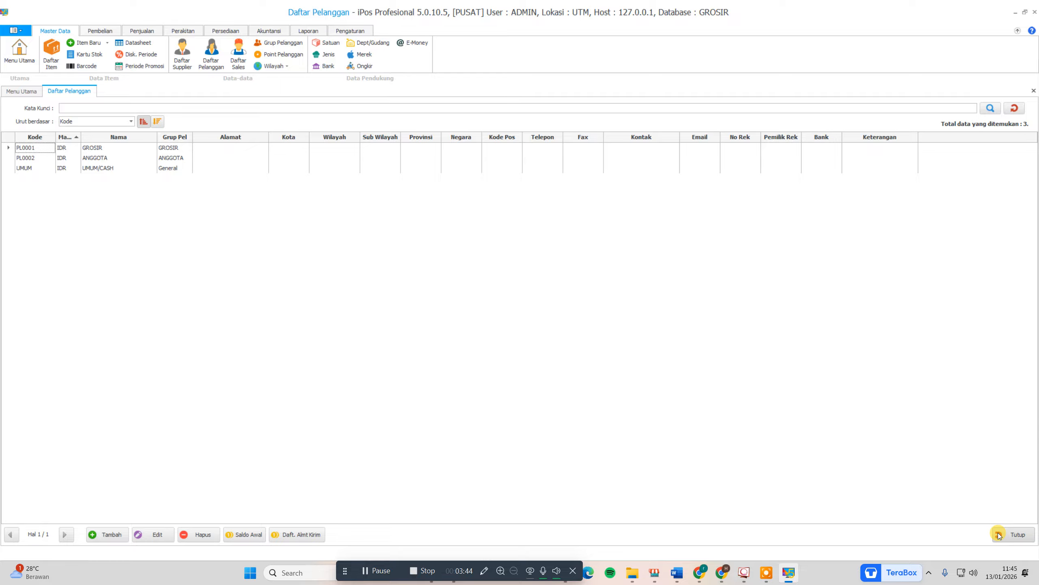
left_click(1011, 535)
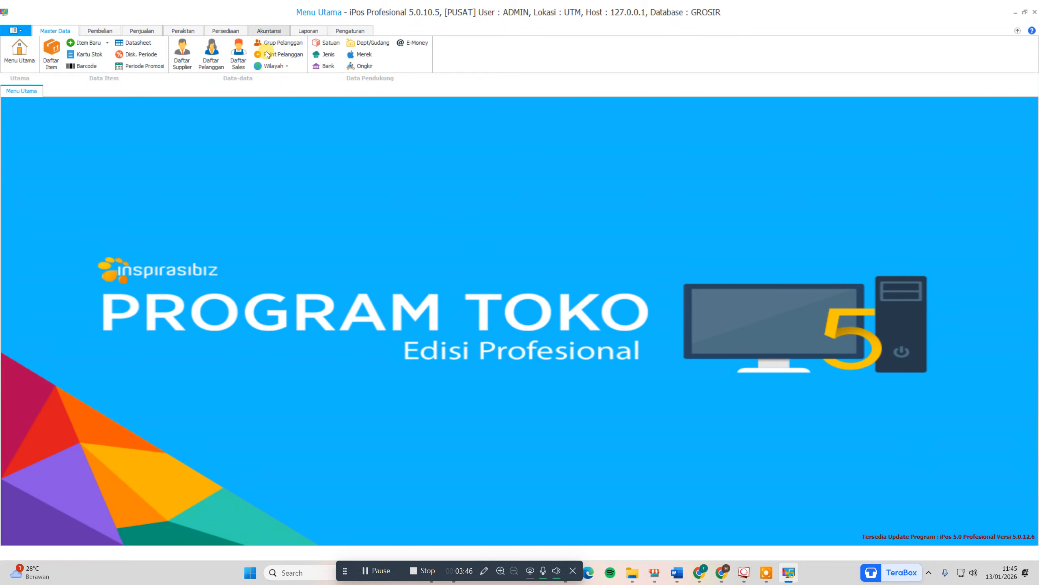
Step: Add and save a supplier named SUPLIER BEBAS in the supplier list, and close the list
left_click(185, 63)
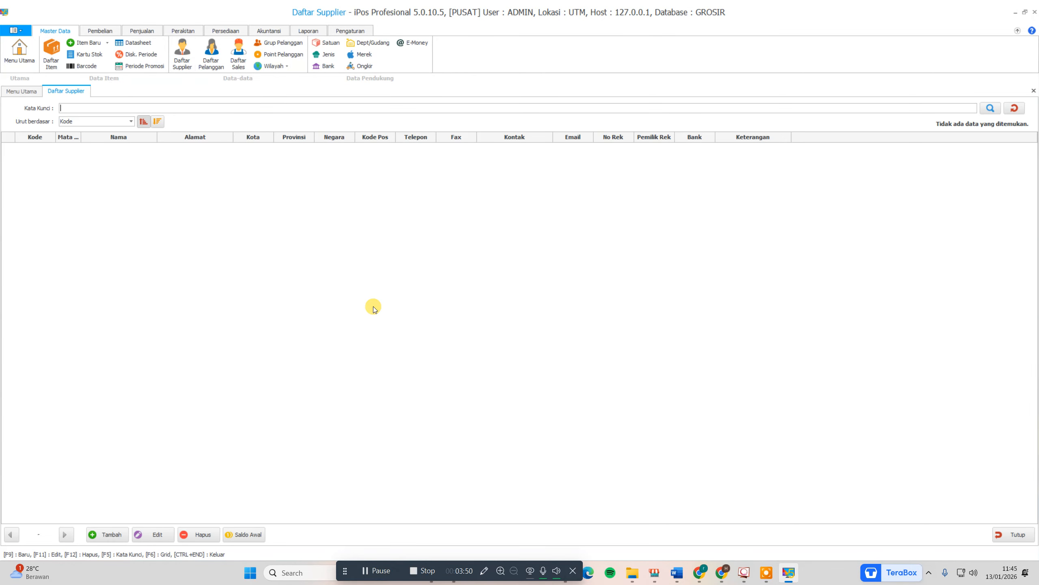
left_click(99, 534)
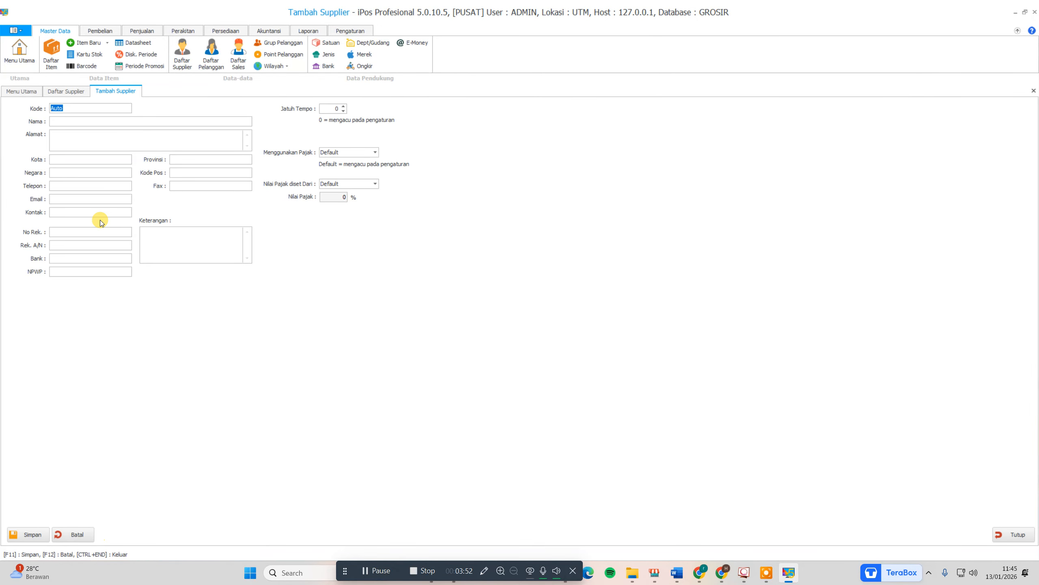
left_click(71, 121)
type("SUPLIER BEBAS")
left_click(43, 533)
left_click(561, 320)
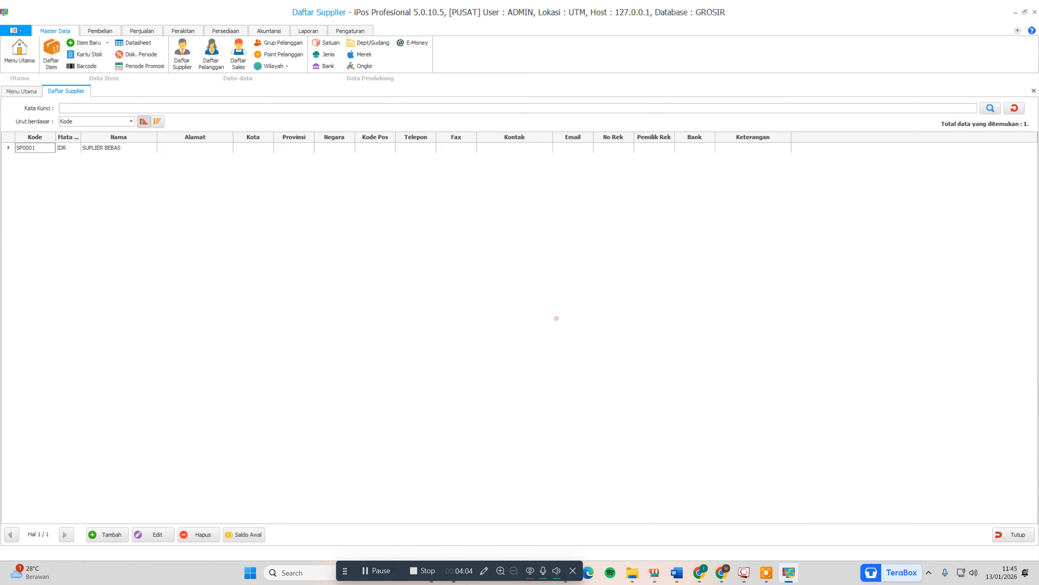
left_click(1012, 540)
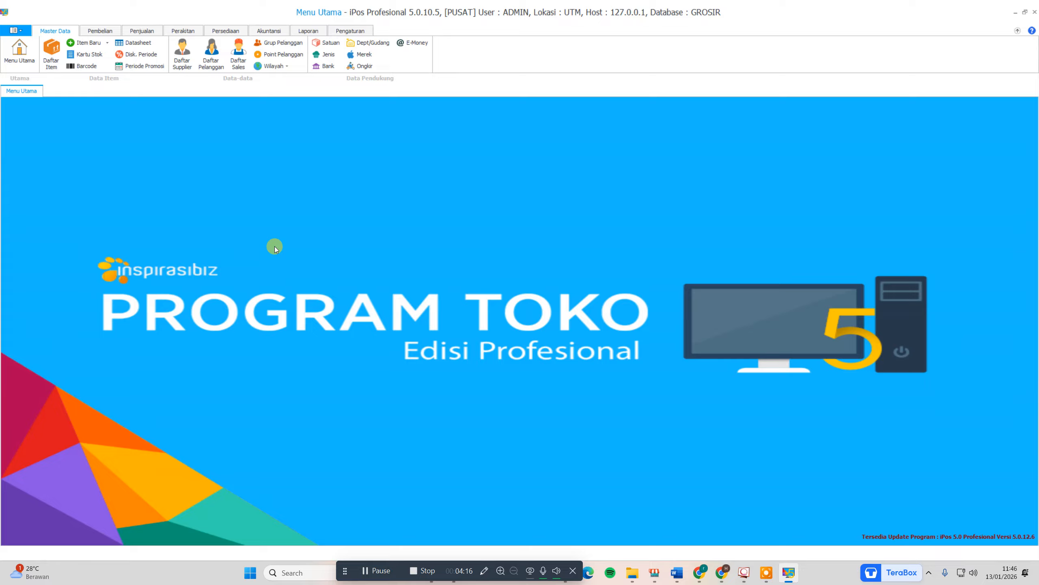
Step: Start a new Barang (INV) item with code 00001, name AIR MINERAL 600ML and Jenis MNM
left_click(86, 42)
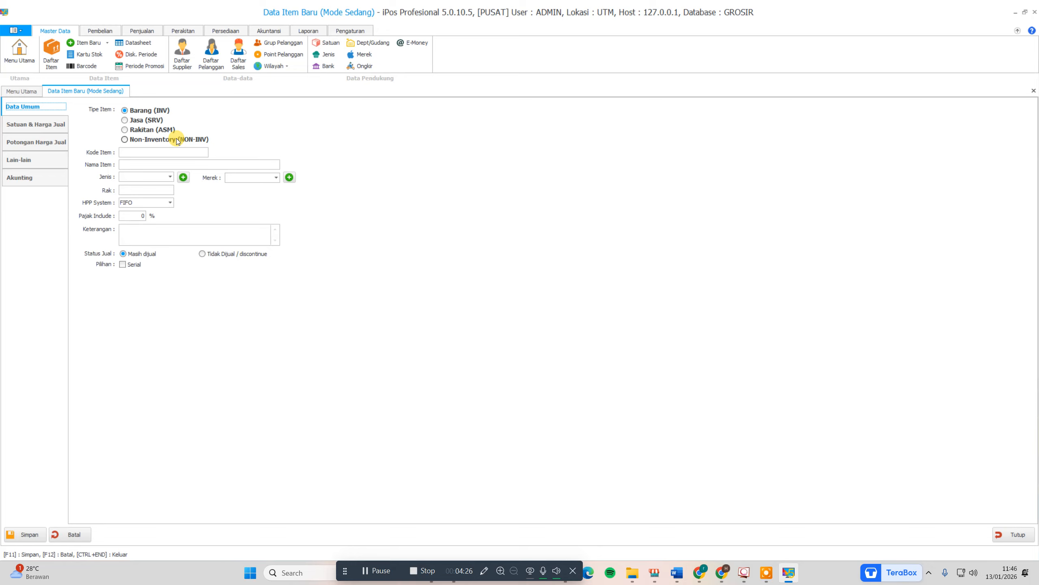
left_click(147, 111)
left_click(132, 153)
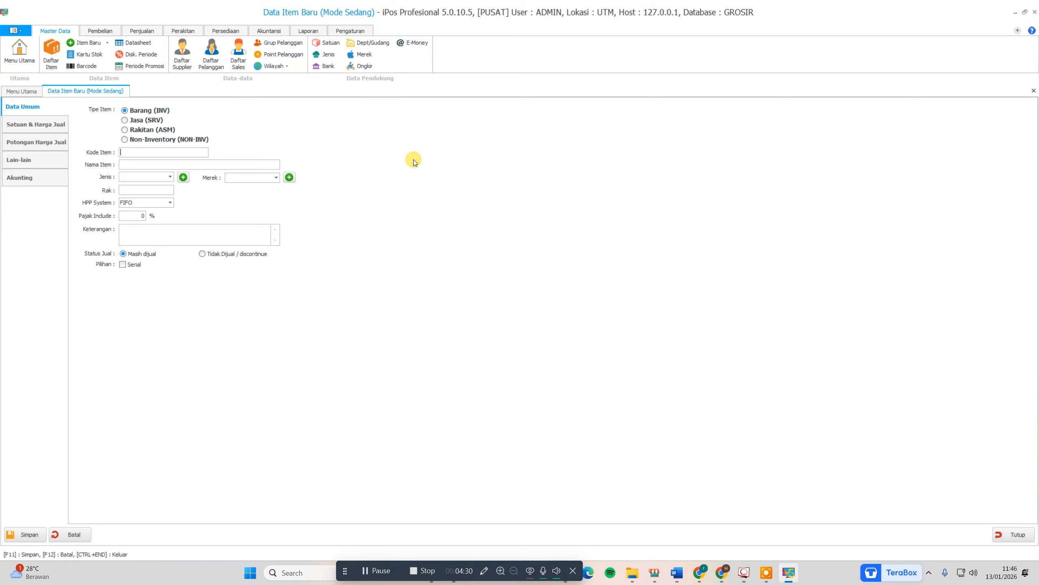
type("000")
type("A")
type("IR MINERAL 600ML")
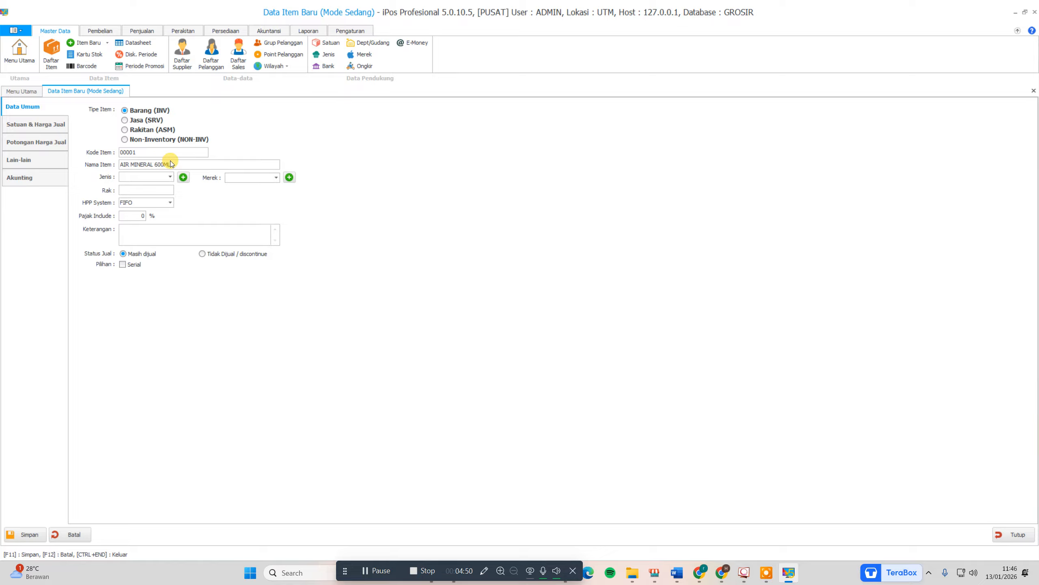
left_click(169, 177)
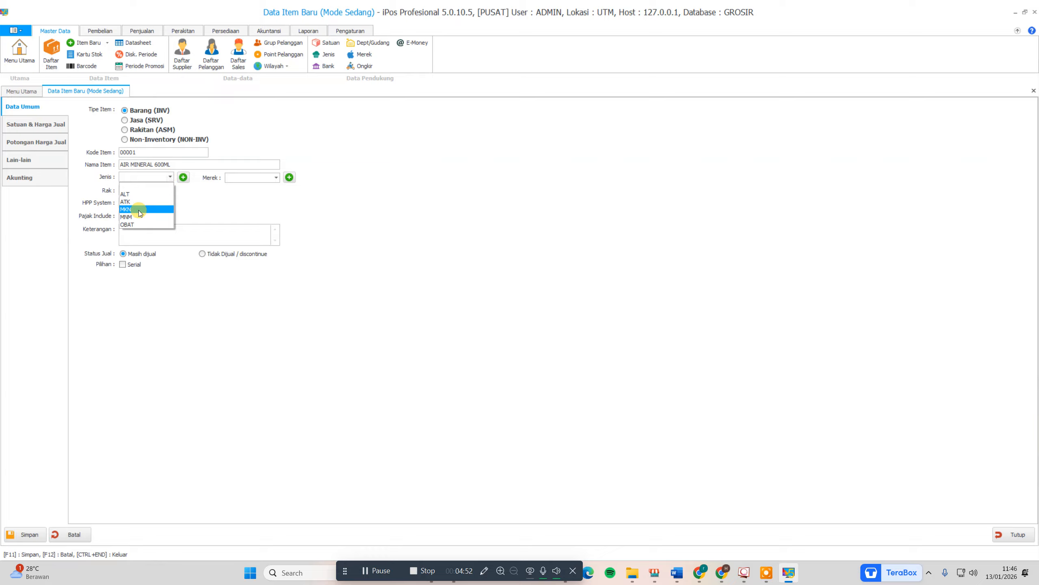
left_click(132, 216)
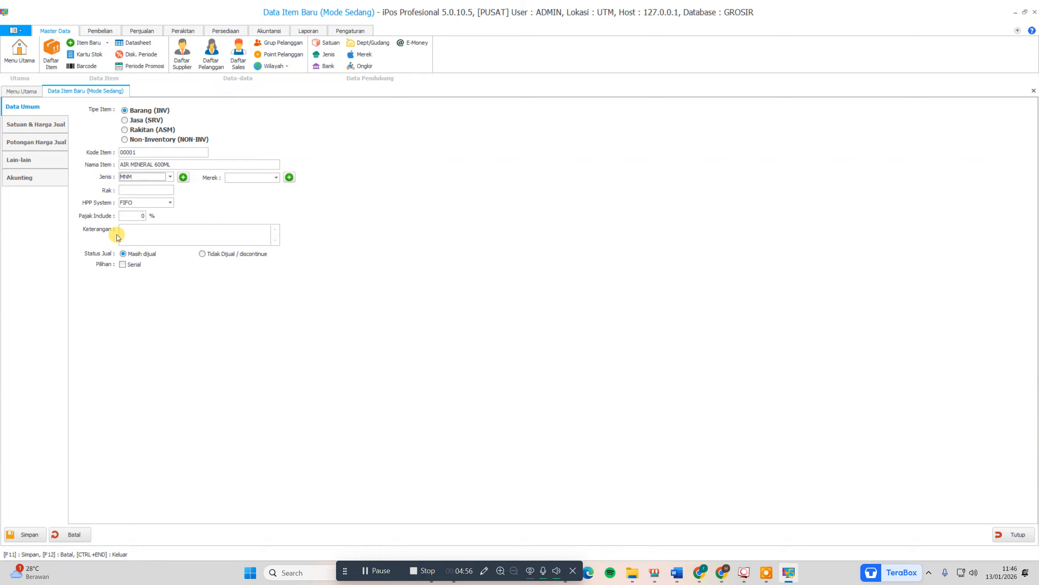
Step: Base the item's selling price on price levels (Berdasar Level Harga) and choose PCS as its base unit
left_click(22, 128)
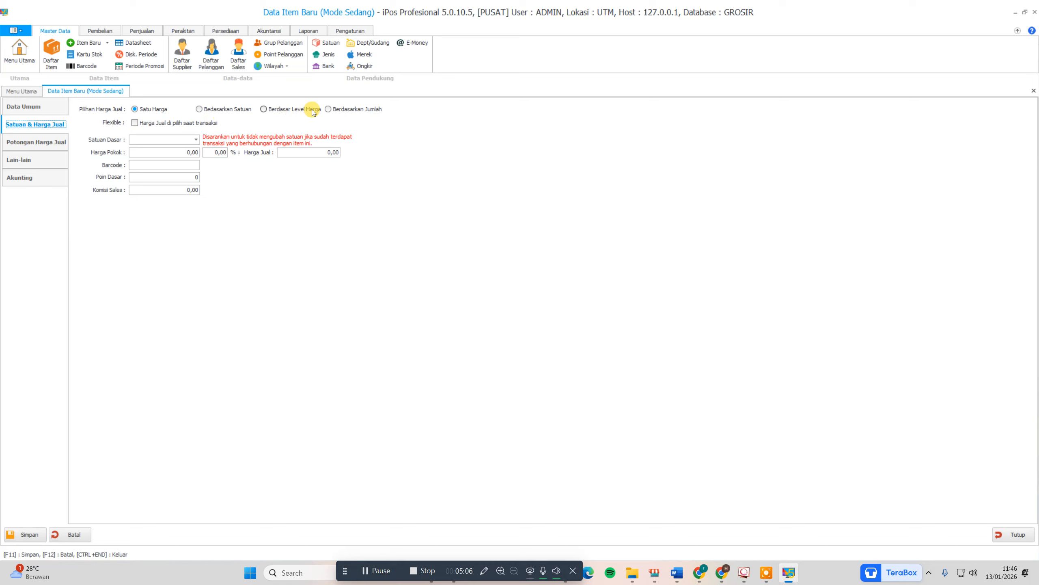
left_click(269, 110)
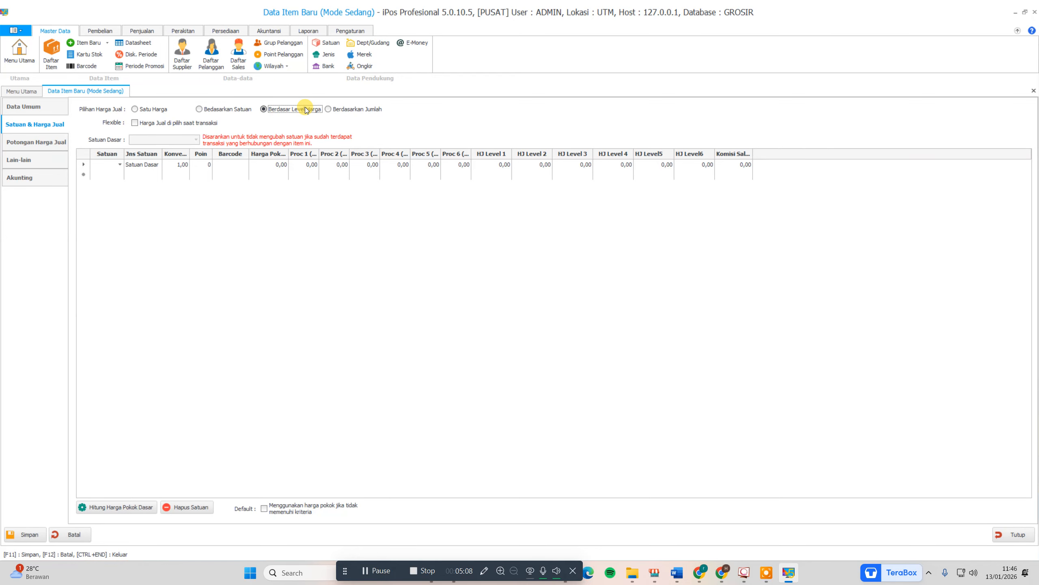
left_click(116, 164)
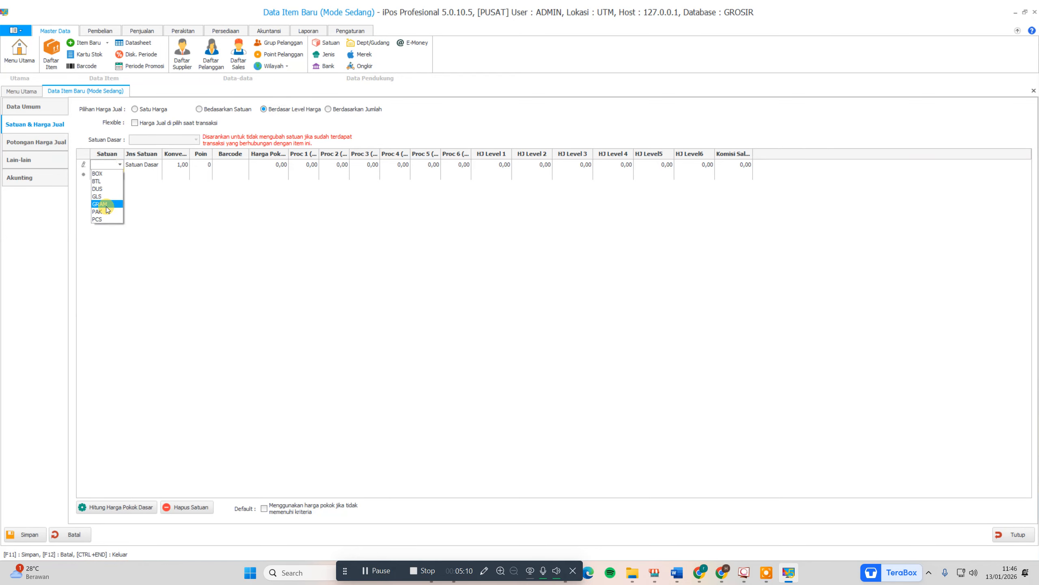
left_click(101, 220)
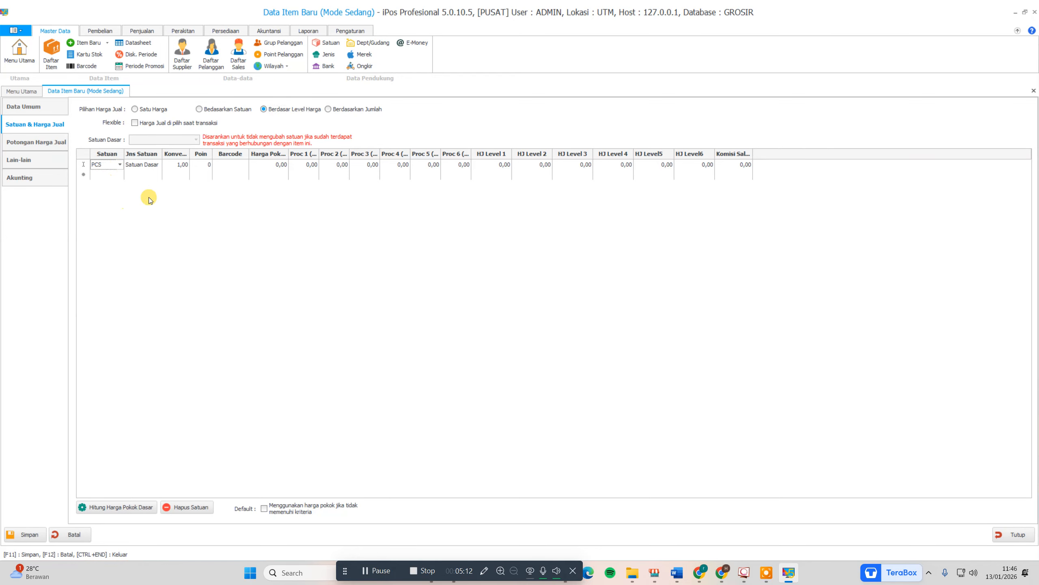
Step: Give the PCS unit the barcode 01234 and a cost price of 2.500
left_click(228, 165)
type("01234")
left_click(273, 163)
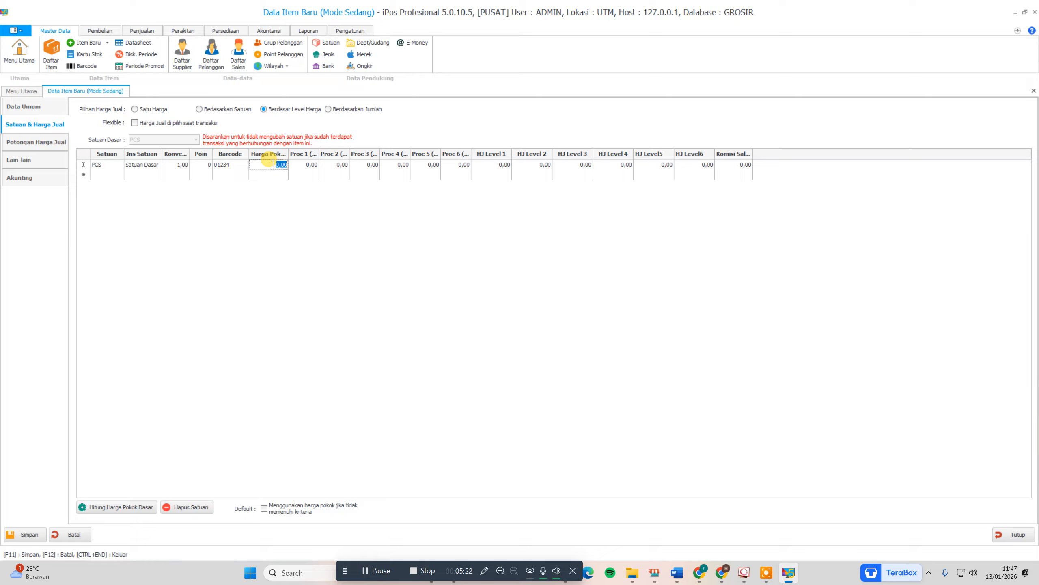
type("25")
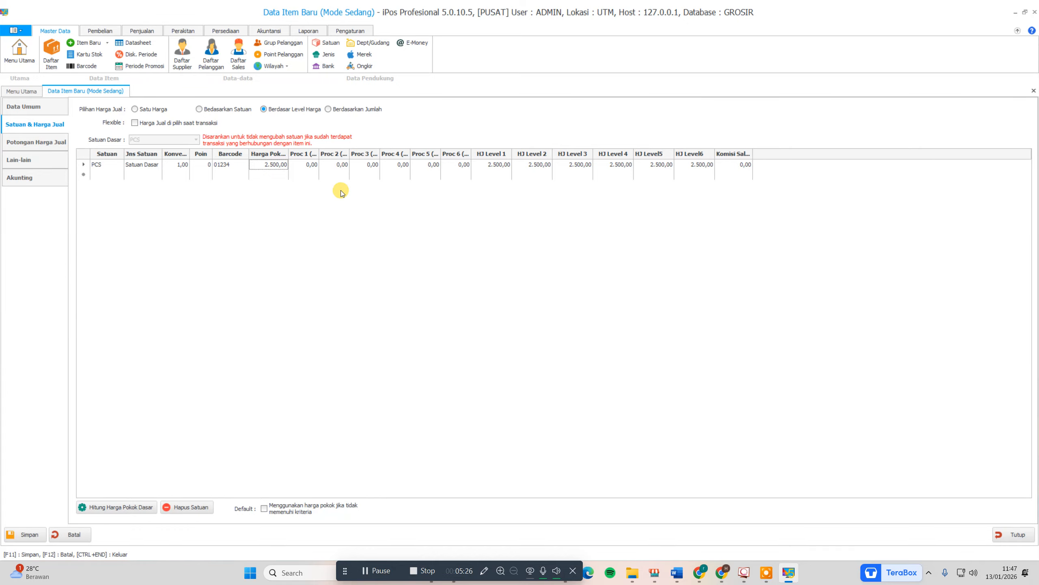
Step: Set the PCS selling prices to 3.500 for level 1, 3.000 for level 2 and 2.800 for level 3
left_click(491, 165)
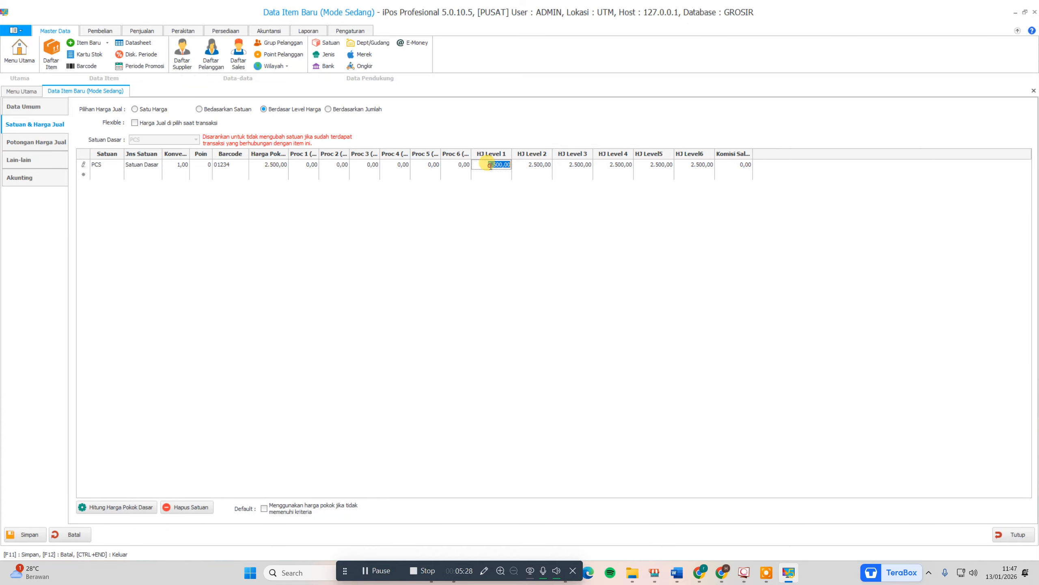
type("35")
left_click(522, 214)
left_click(534, 169)
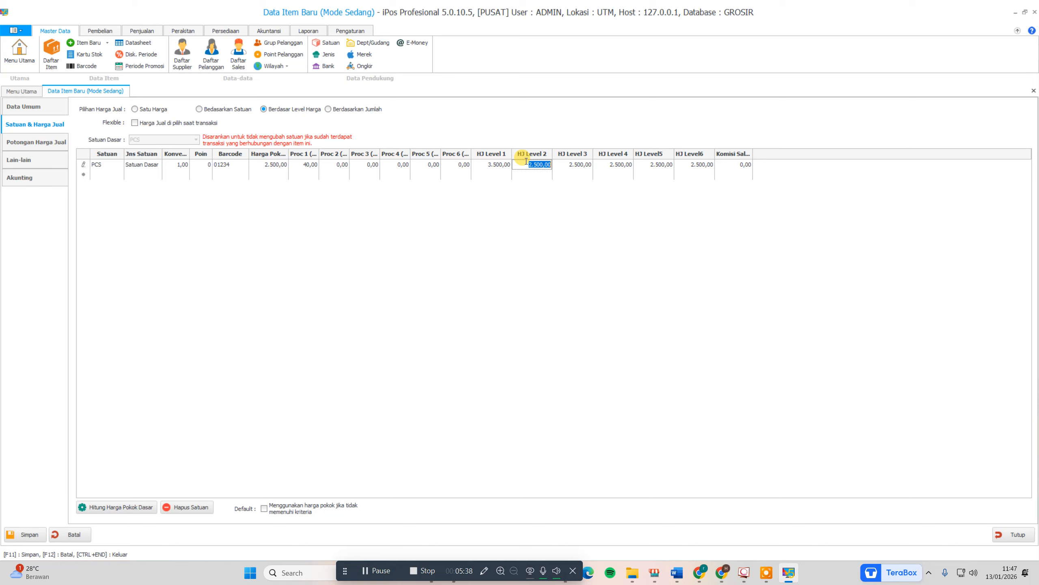
type("3.000")
left_click(573, 164)
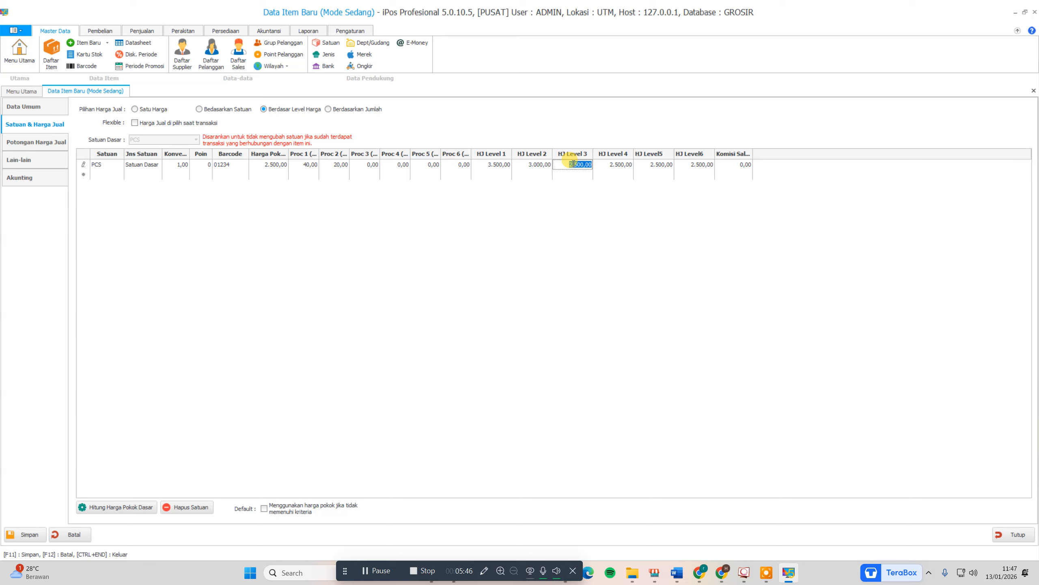
type("2800")
left_click(606, 235)
Step: Add DUS as a conversion unit of the item with a conversion of 16
left_click(107, 175)
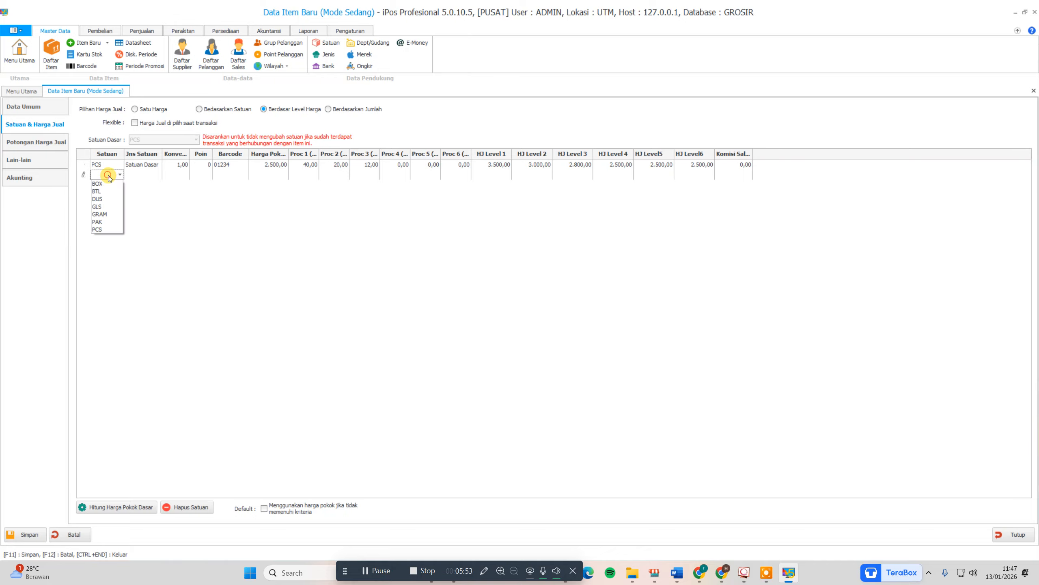
left_click(98, 199)
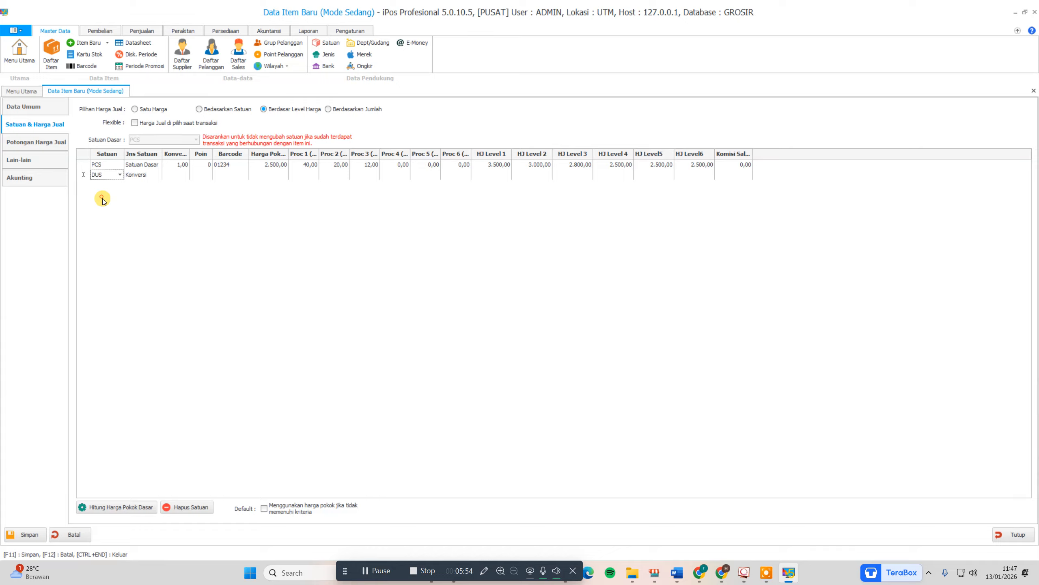
left_click(173, 176)
type("16")
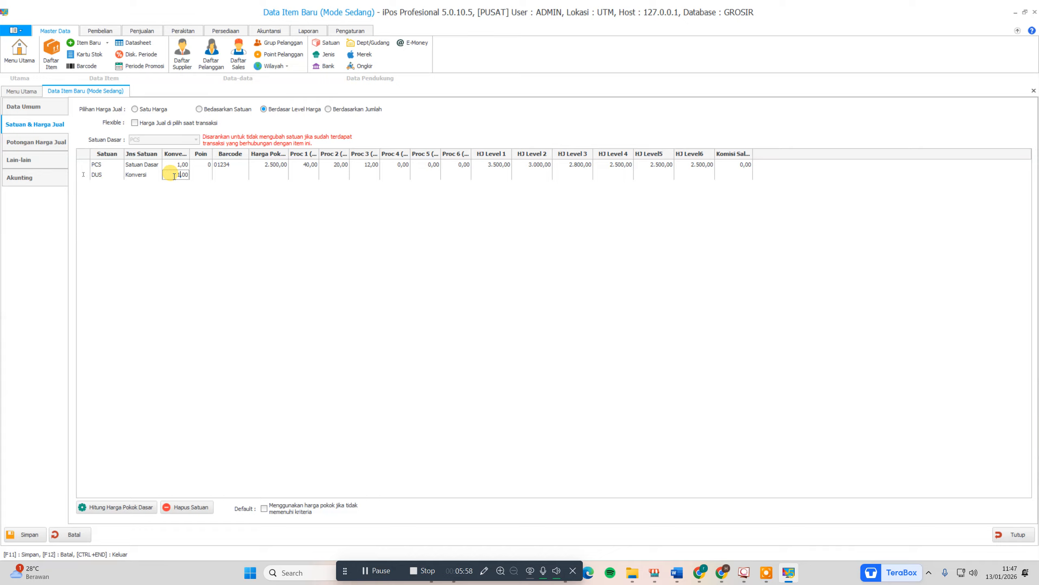
left_click(215, 175)
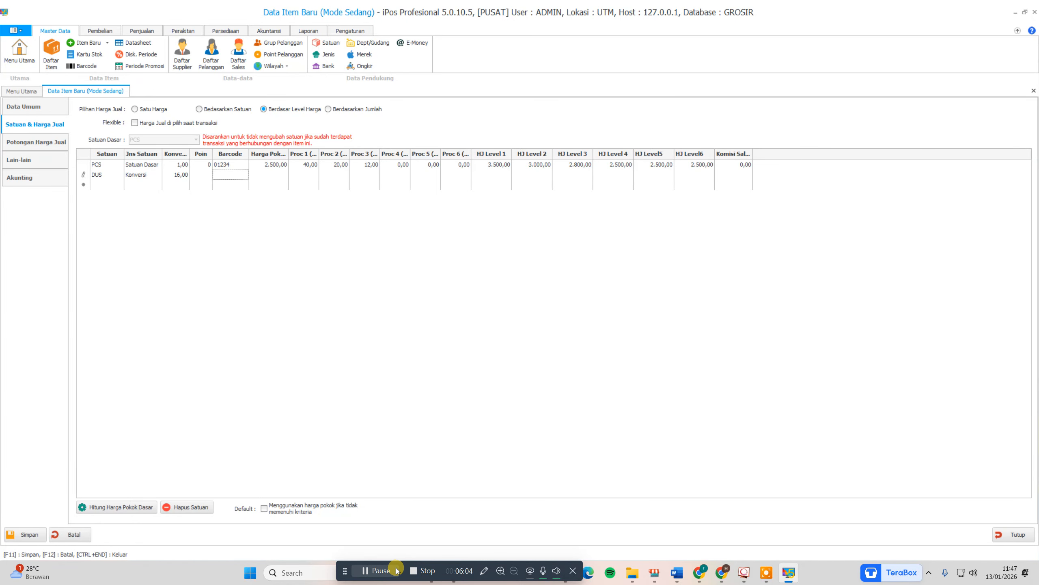
Step: Switch to the Calculator app
left_click_drag(399, 565, 314, 568)
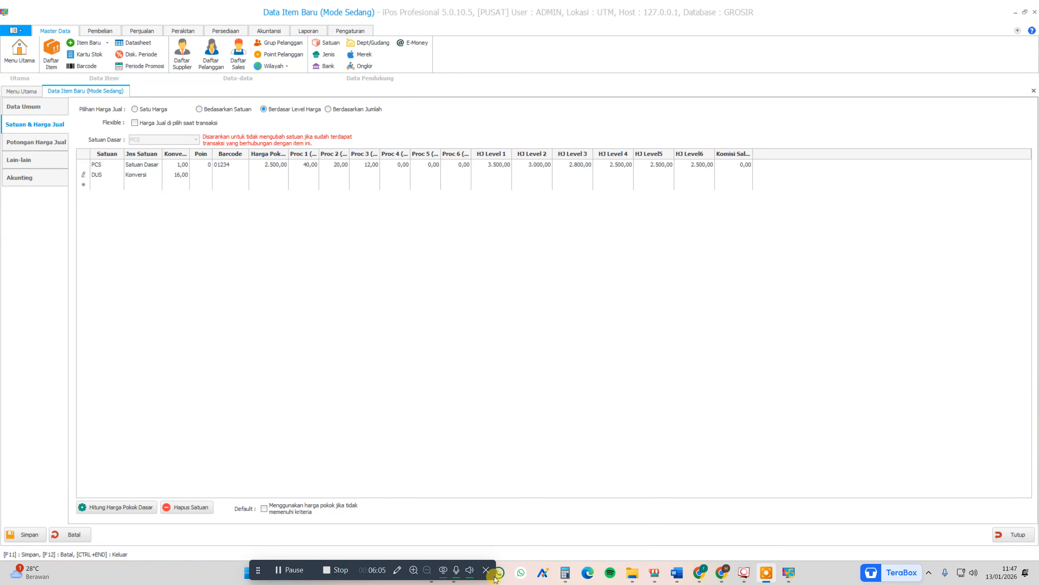
left_click(565, 573)
key("plus")
type("2500")
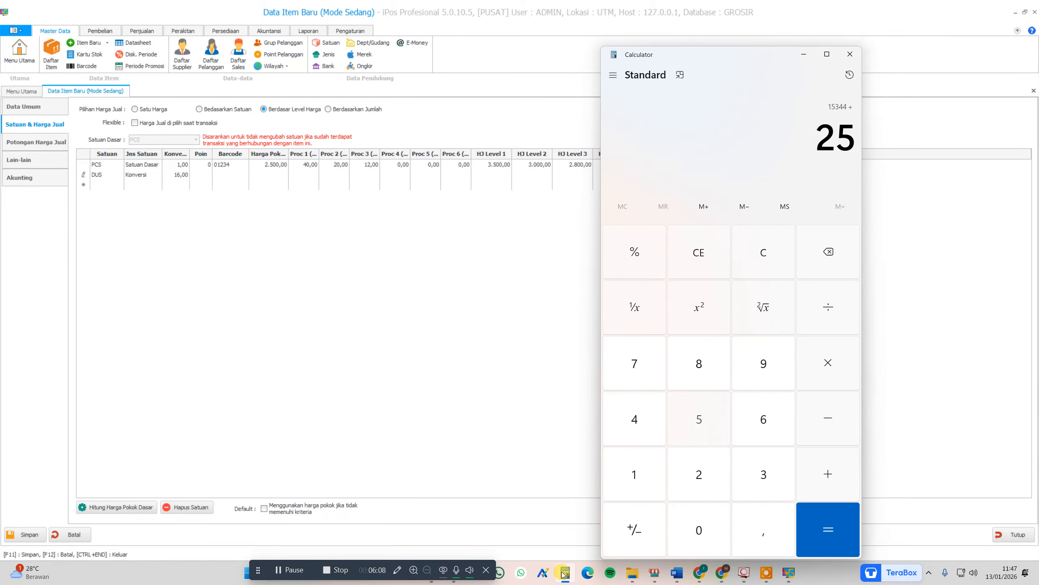
key("asterisk")
type("16")
key("Return")
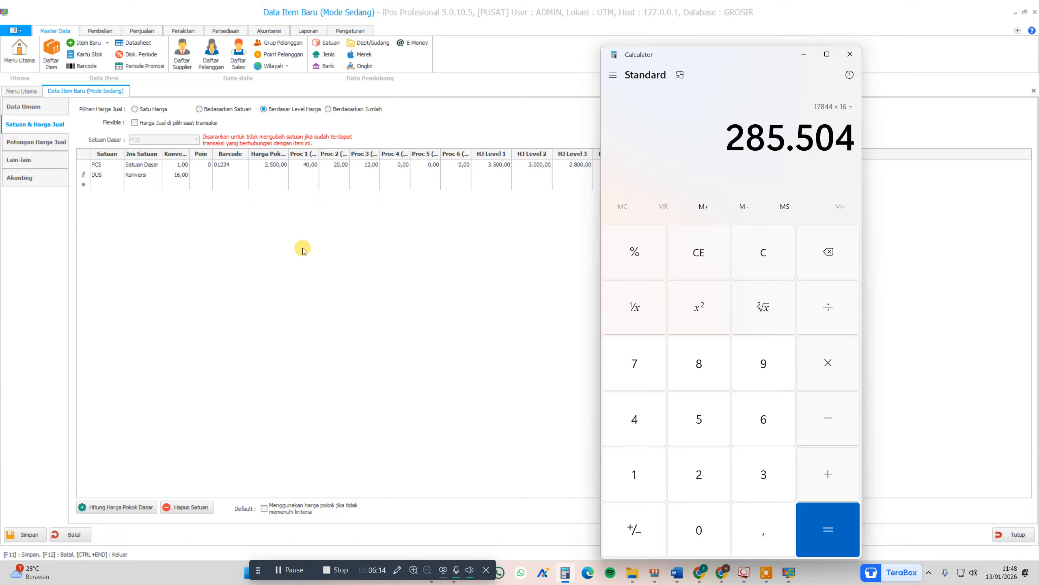
Step: Clear the previous calculation and multiply 2500 by 16 to work out the DUS cost price
left_click(771, 256)
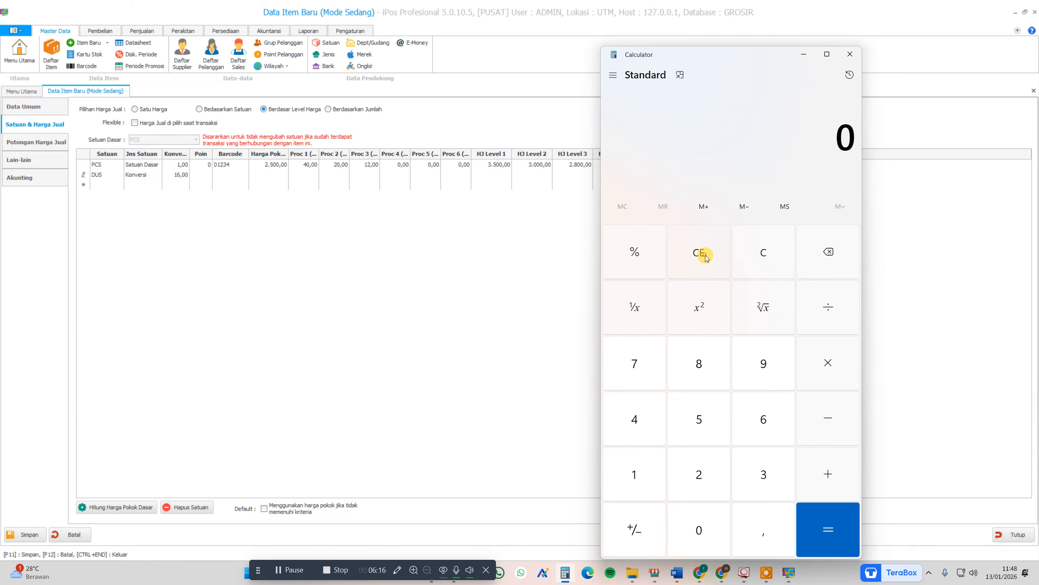
type("2500*16")
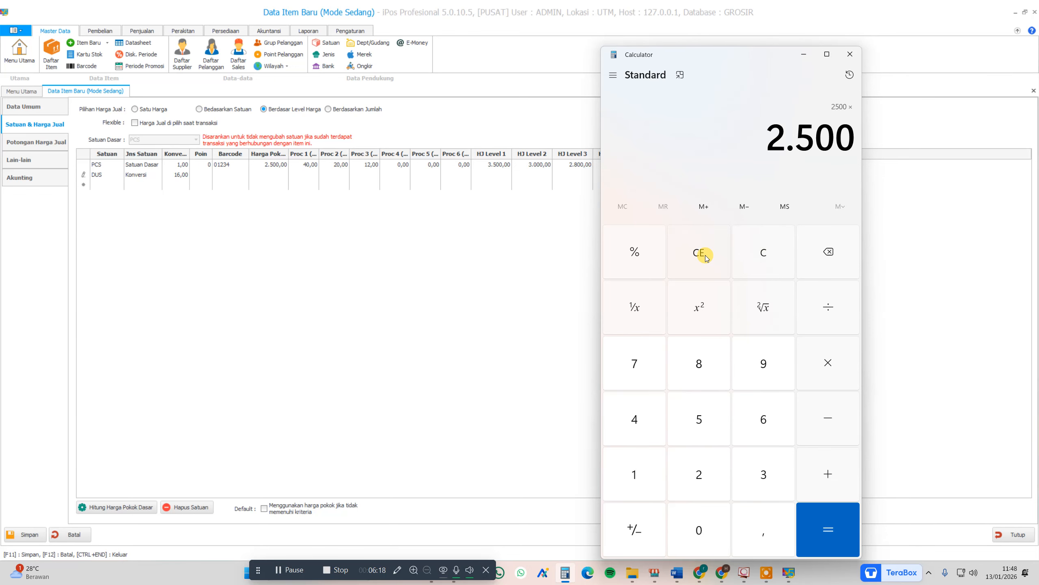
key("Return")
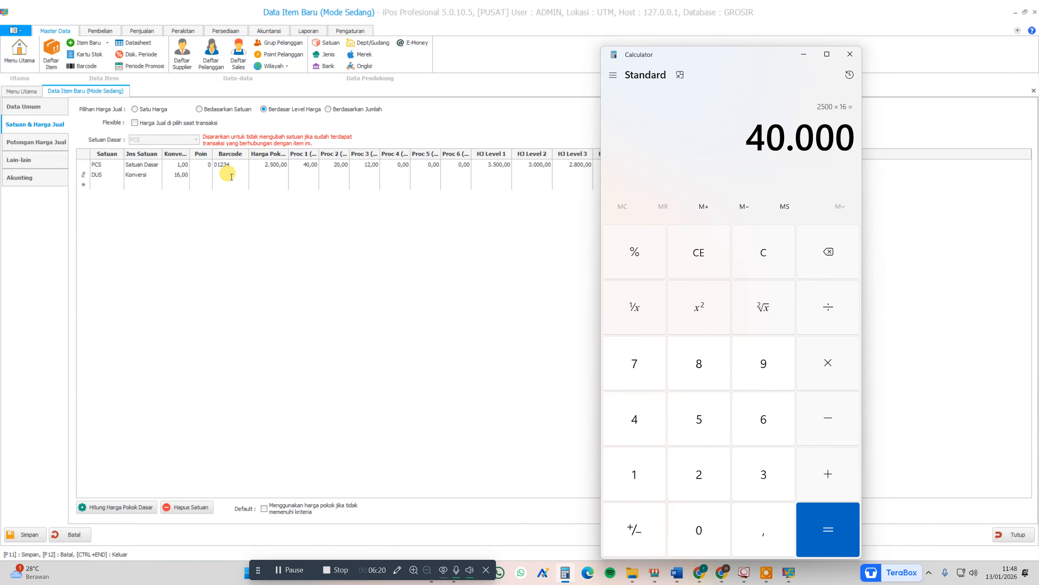
Step: Give the DUS unit a cost price of 40.000 and the barcode 012345
left_click(272, 176)
type("40.000")
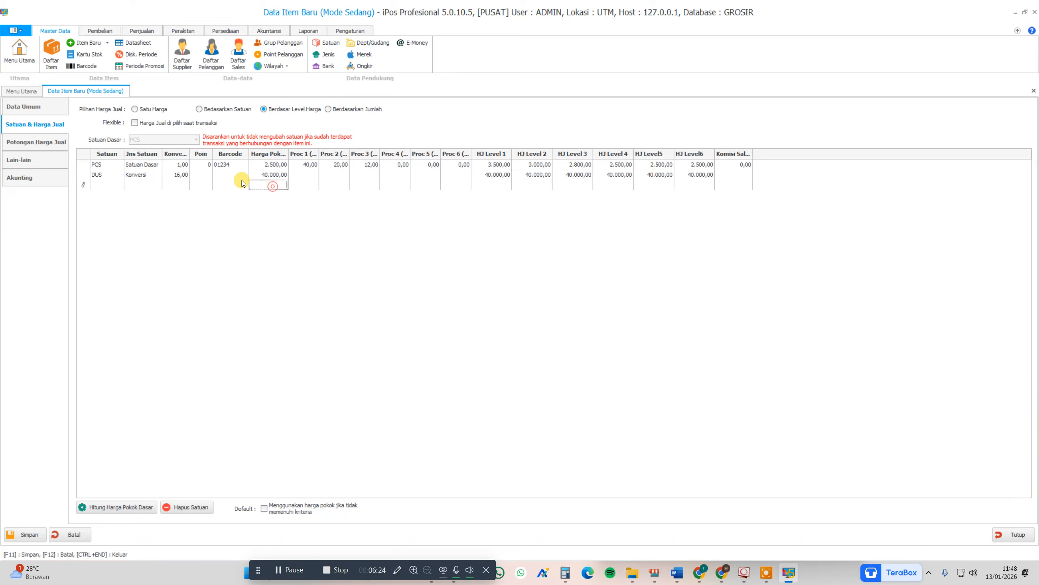
left_click(231, 175)
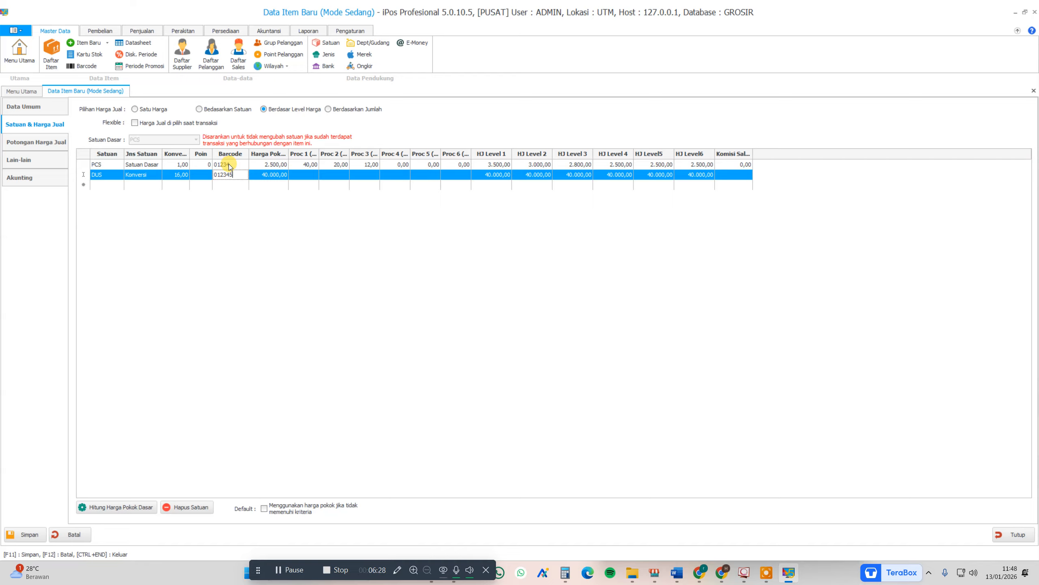
left_click(252, 175)
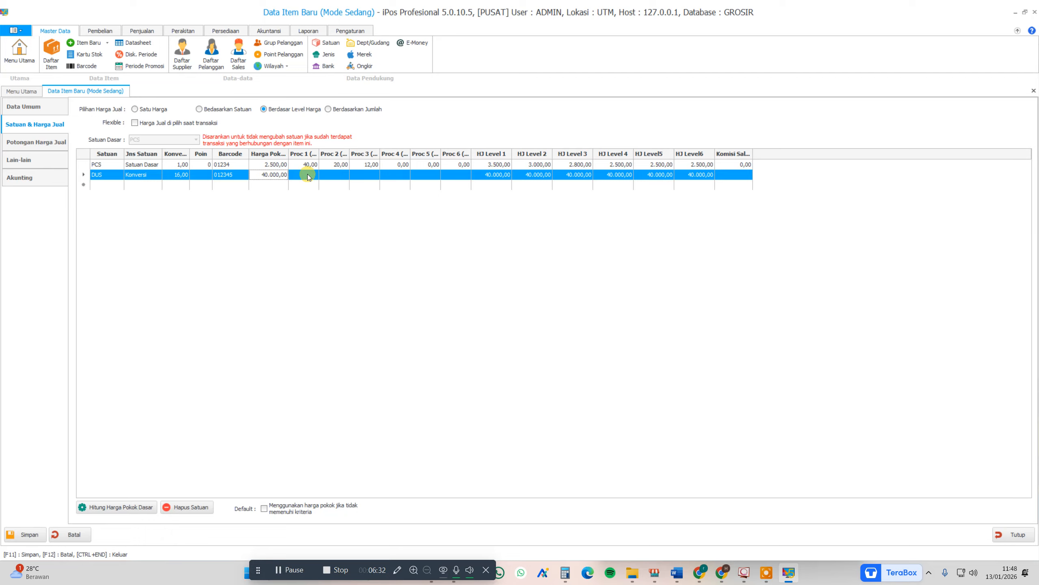
Step: Set the DUS selling prices to 45.000 for level 1, 43.000 for level 2 and 41.000 for level 3, and save the item
left_click(491, 175)
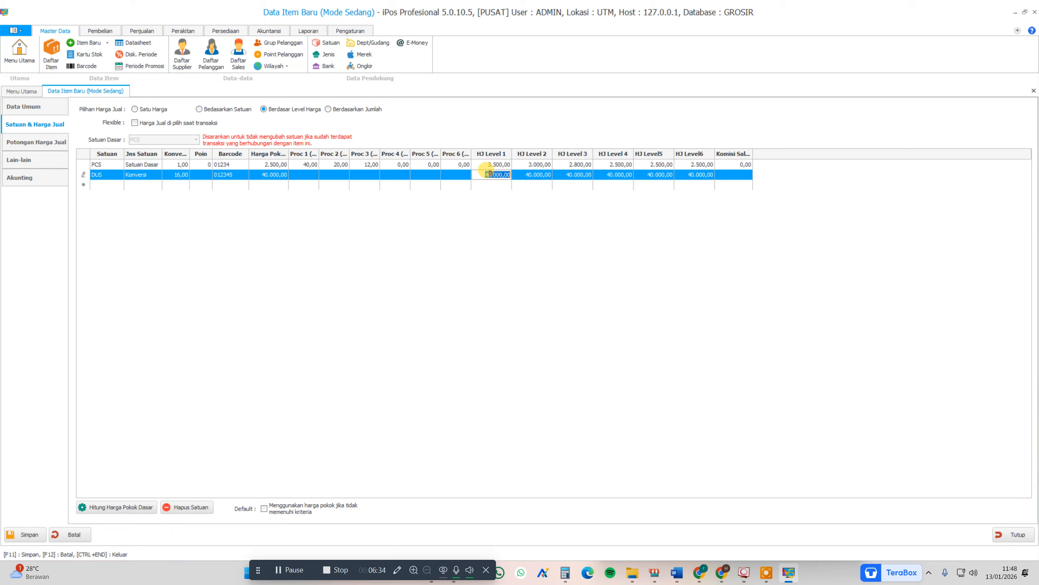
type("45")
left_click(532, 175)
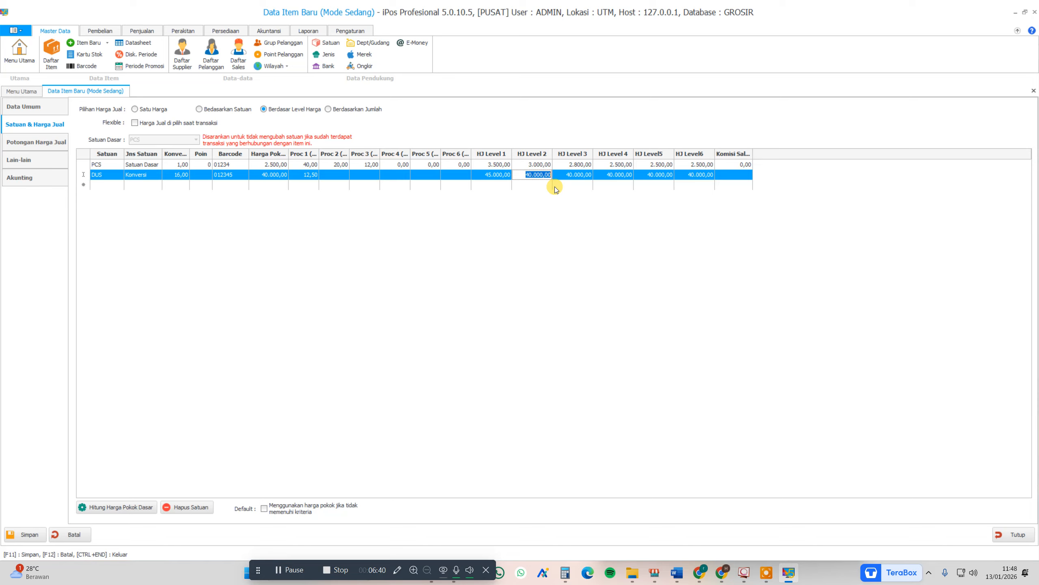
type("430")
left_click(569, 175)
type("4100")
left_click(569, 225)
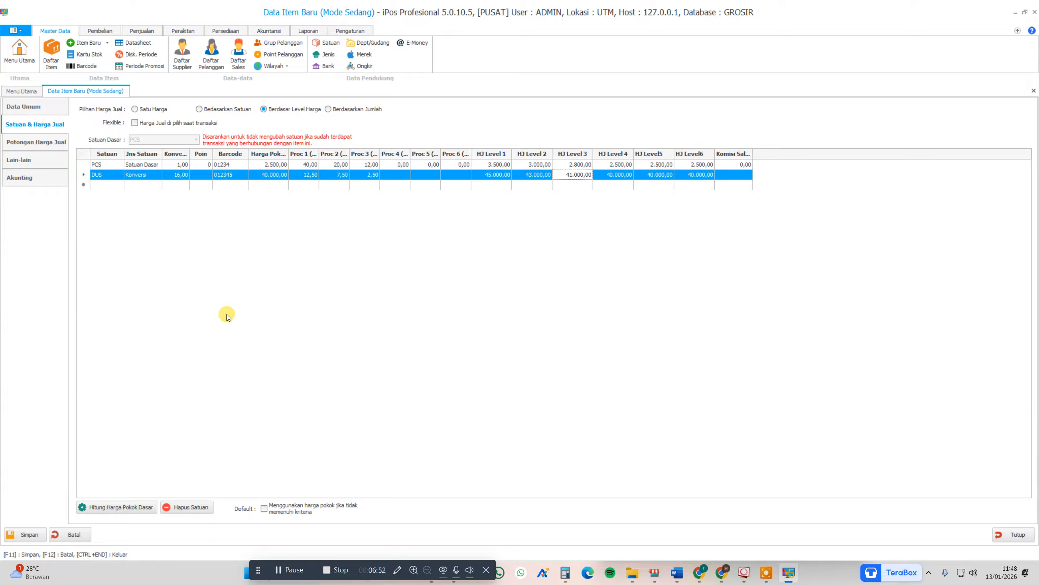
left_click(28, 537)
left_click(549, 330)
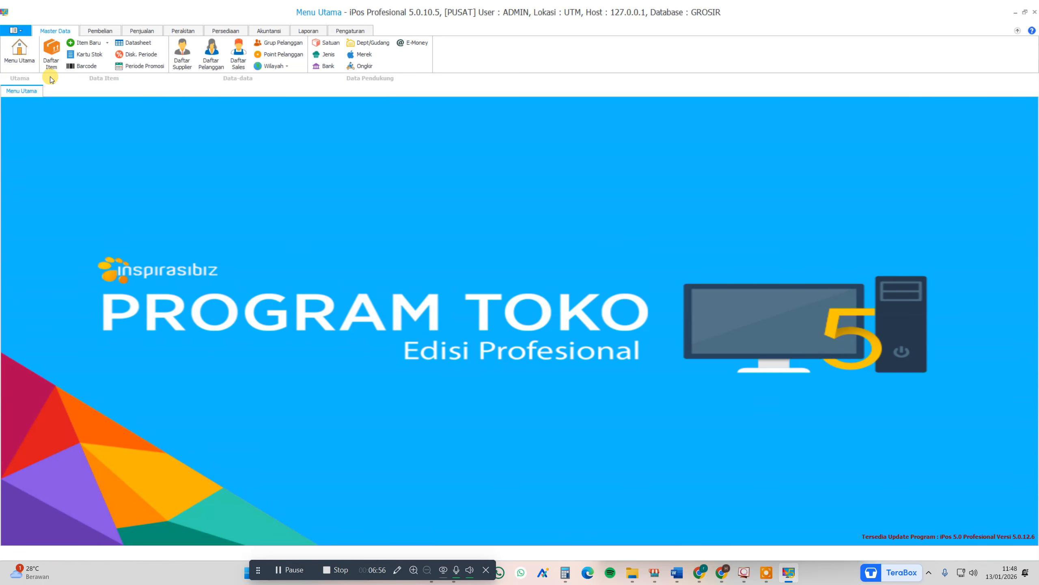
Step: Open the item list and check the DUS and PCS entries of AIR MINERAL 600ML
left_click(51, 61)
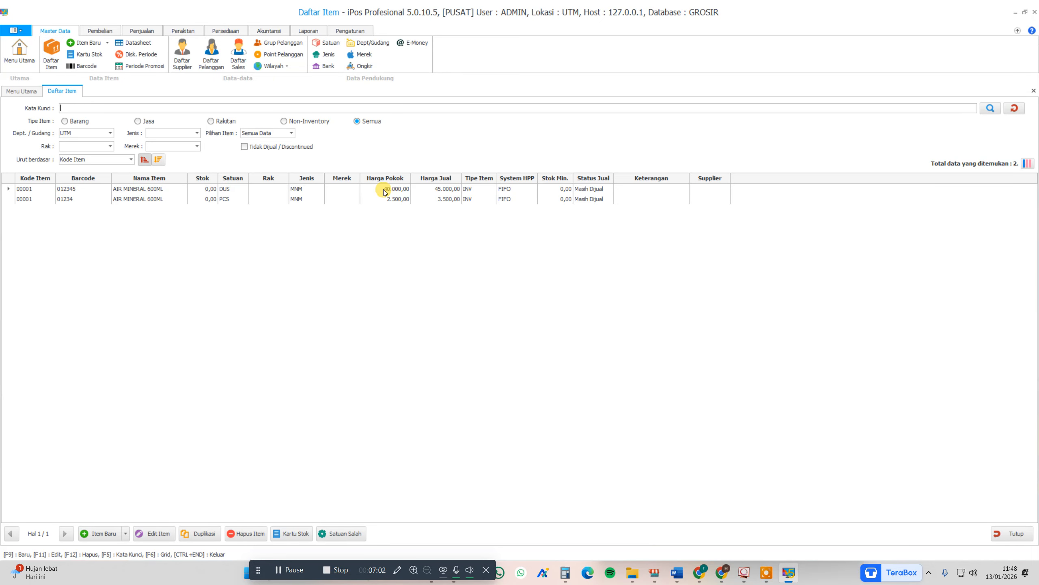
left_click(35, 189)
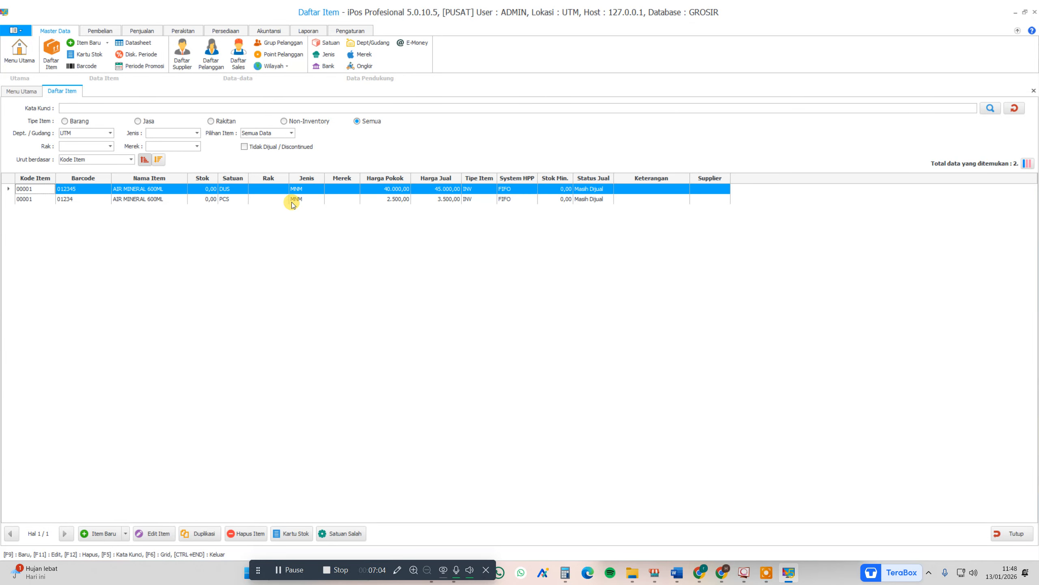
left_click(75, 199)
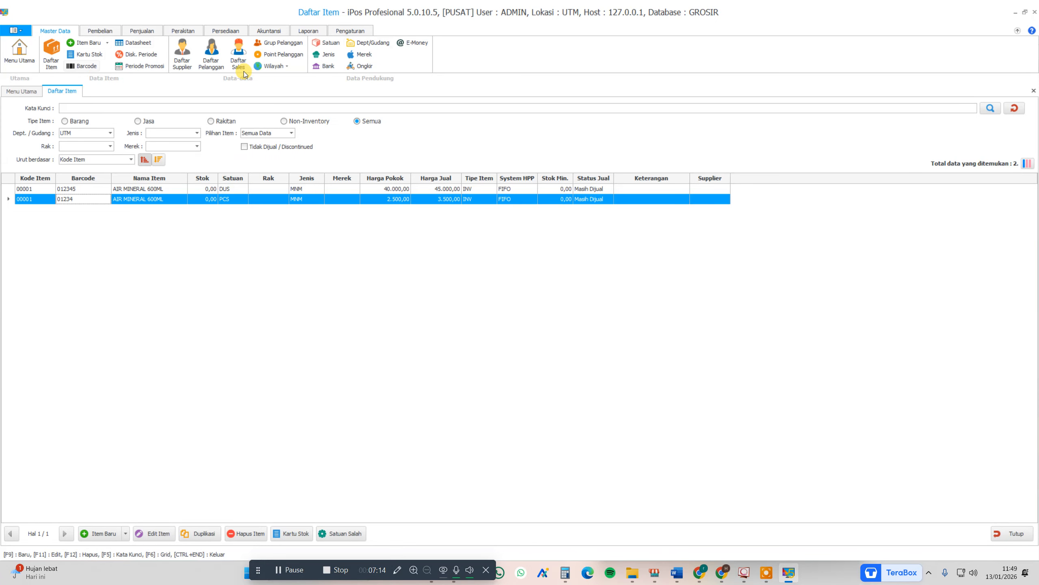
Step: Open the purchase list and start a new purchase transaction
left_click(100, 30)
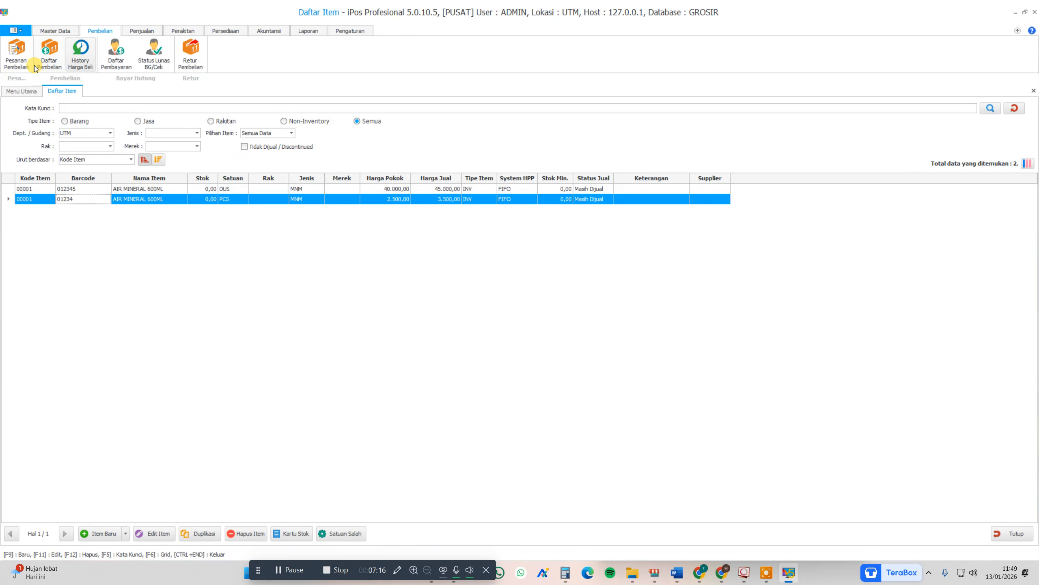
left_click(45, 54)
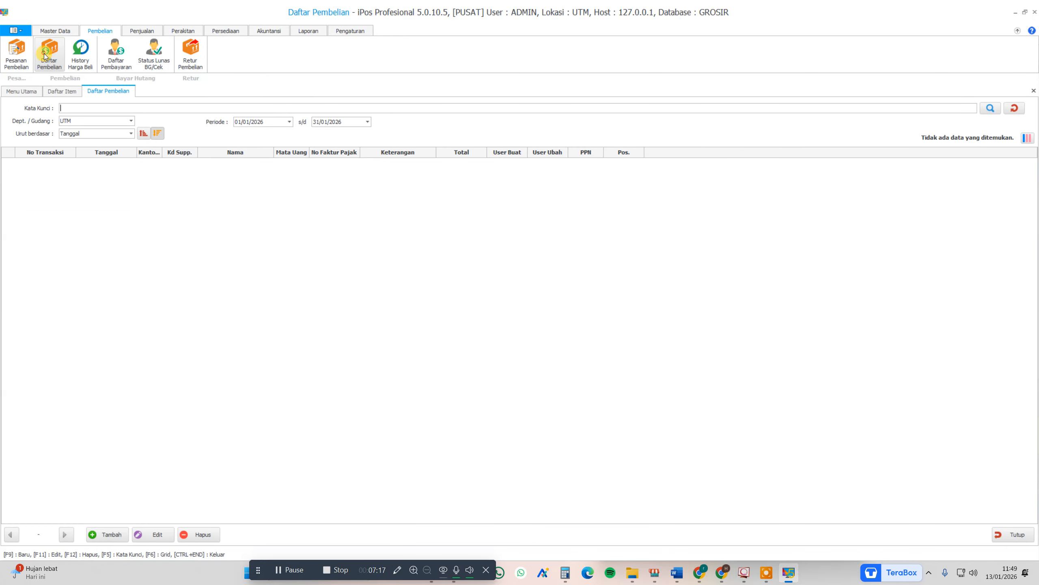
left_click(105, 533)
Step: Search for AIR and add AIR MINERAL 600ML in DUS to the purchase with a quantity of 10
left_click(119, 166)
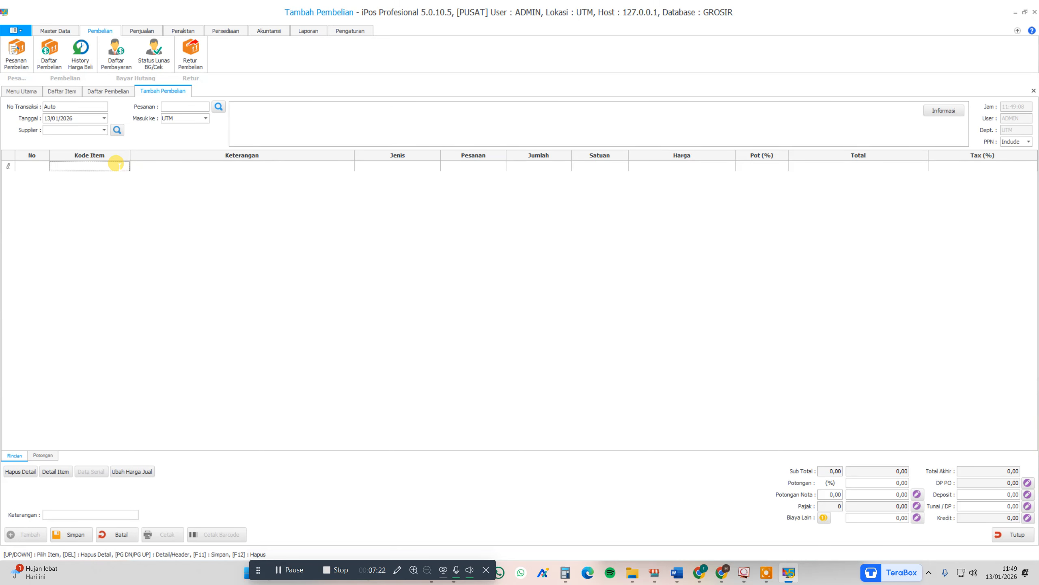
type("AIR")
key("Return")
key("Down")
key("Down")
key("Up")
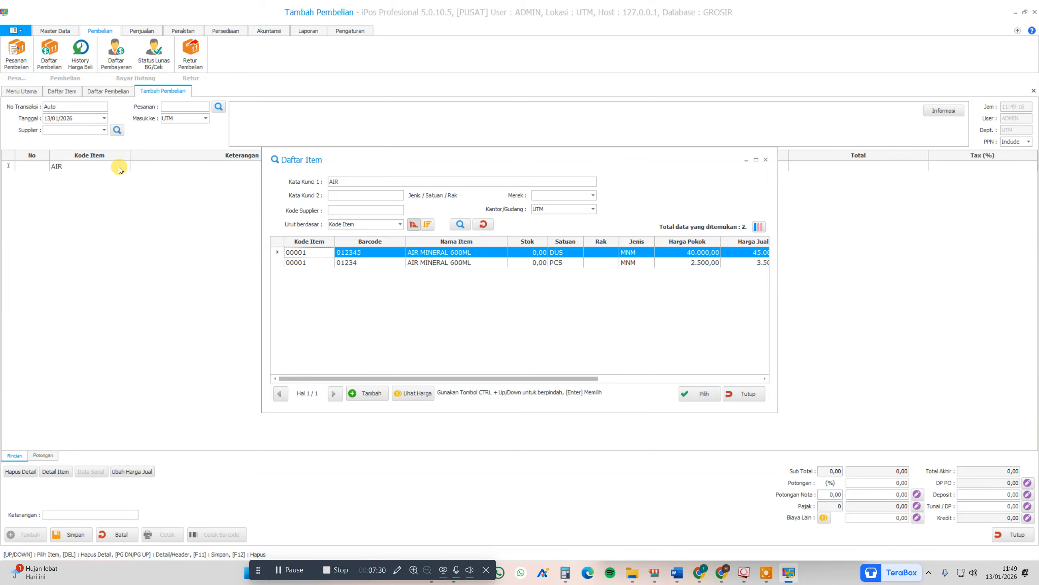
key("Return")
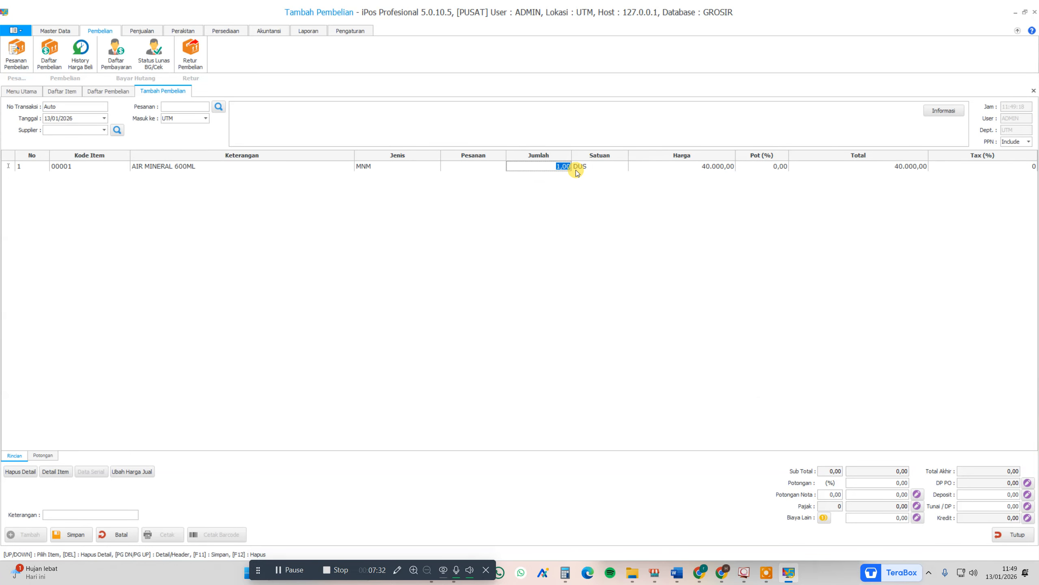
type("10")
key("Return")
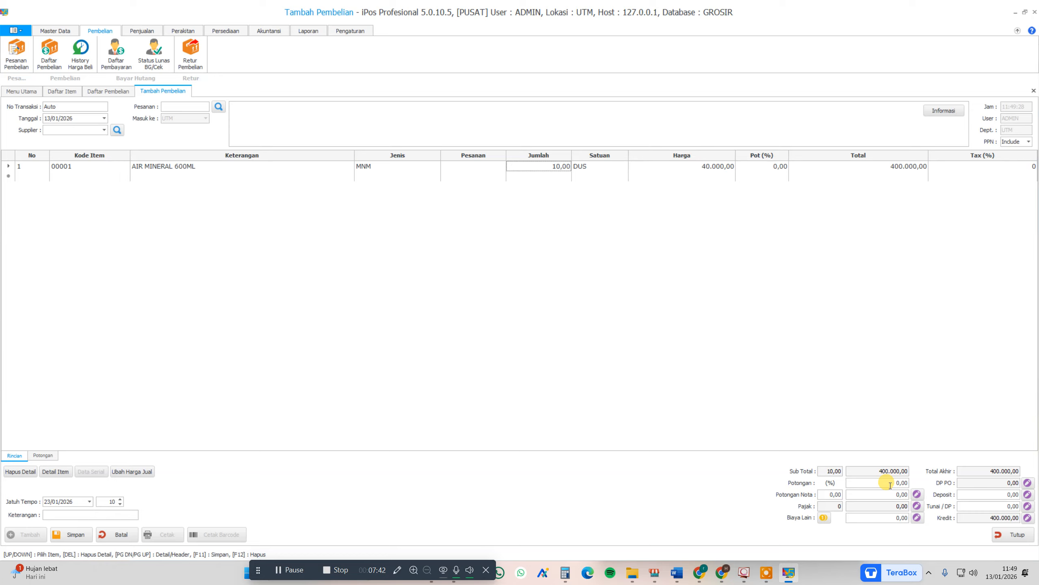
Step: Enter a cash payment of 400.000 and choose SUPLIER BEBAS as the purchase's supplier
left_click(993, 506)
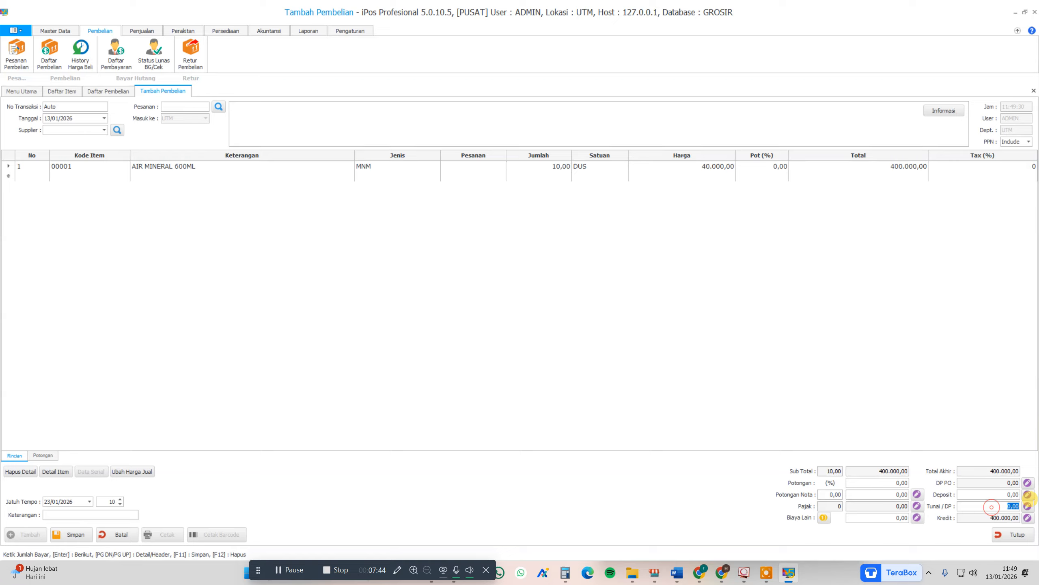
type("400.000")
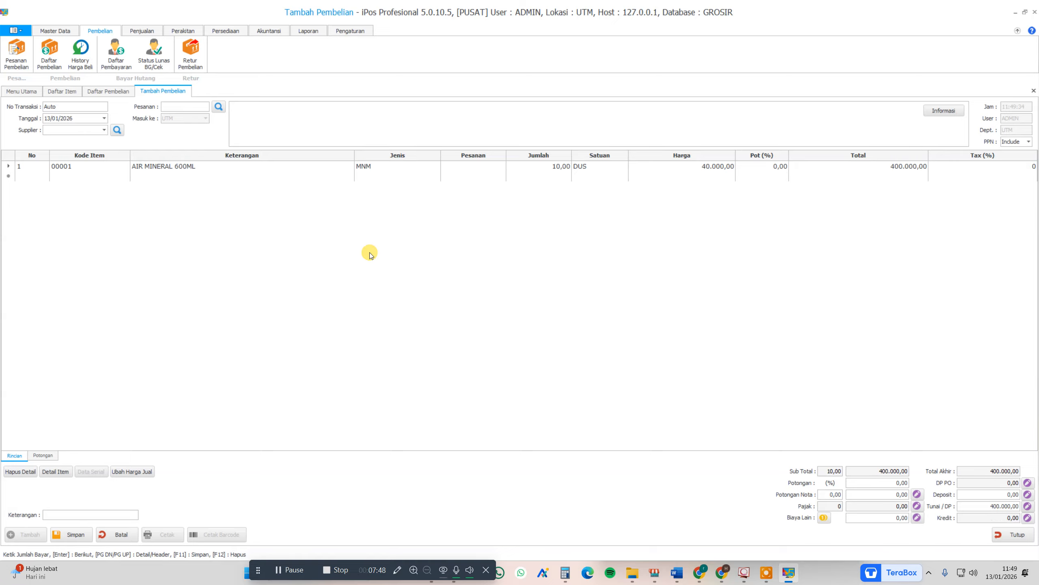
left_click(116, 129)
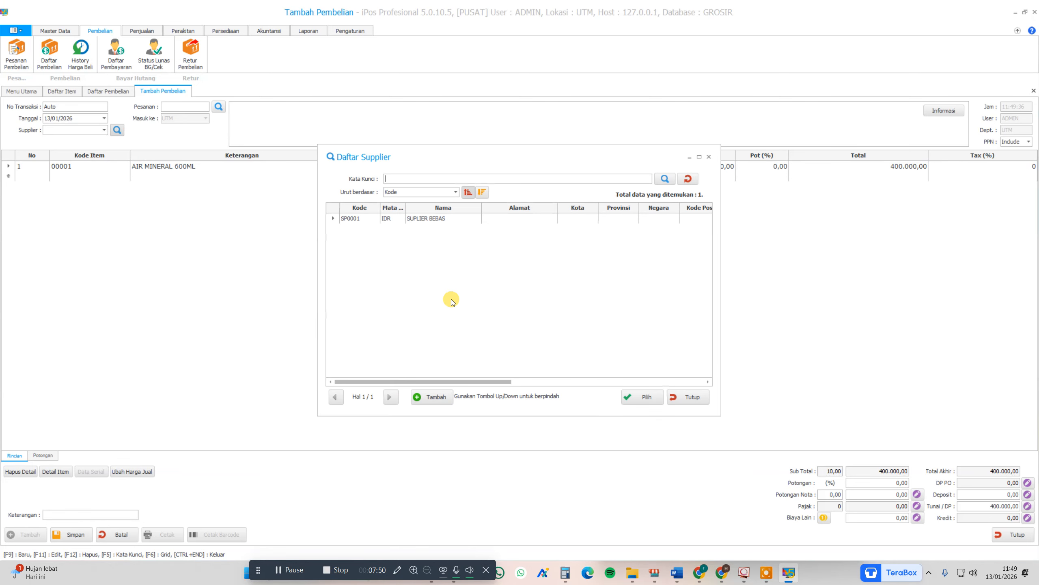
double_click(440, 221)
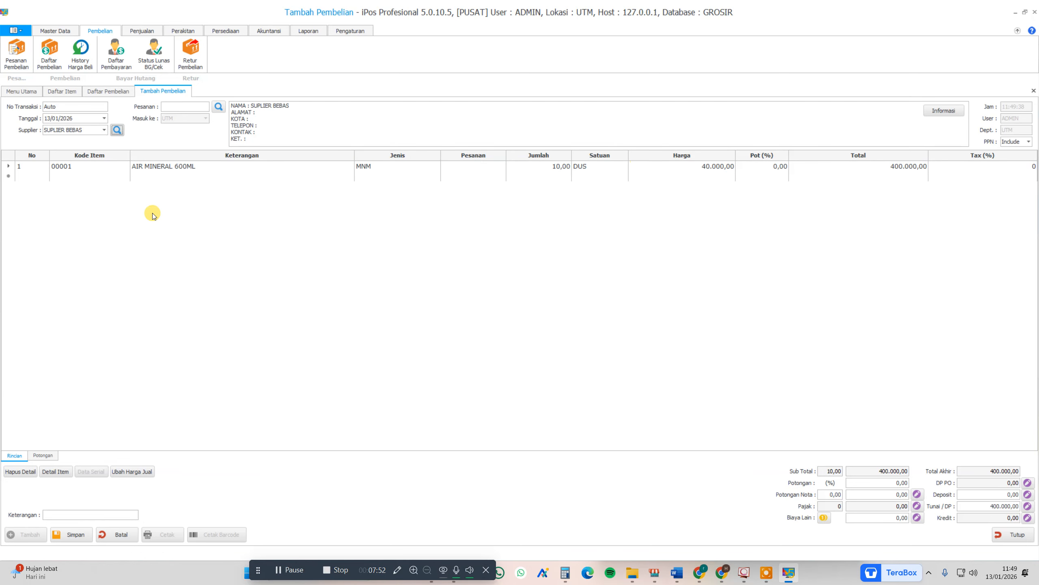
Step: Save the purchase transaction and close its form
left_click(82, 529)
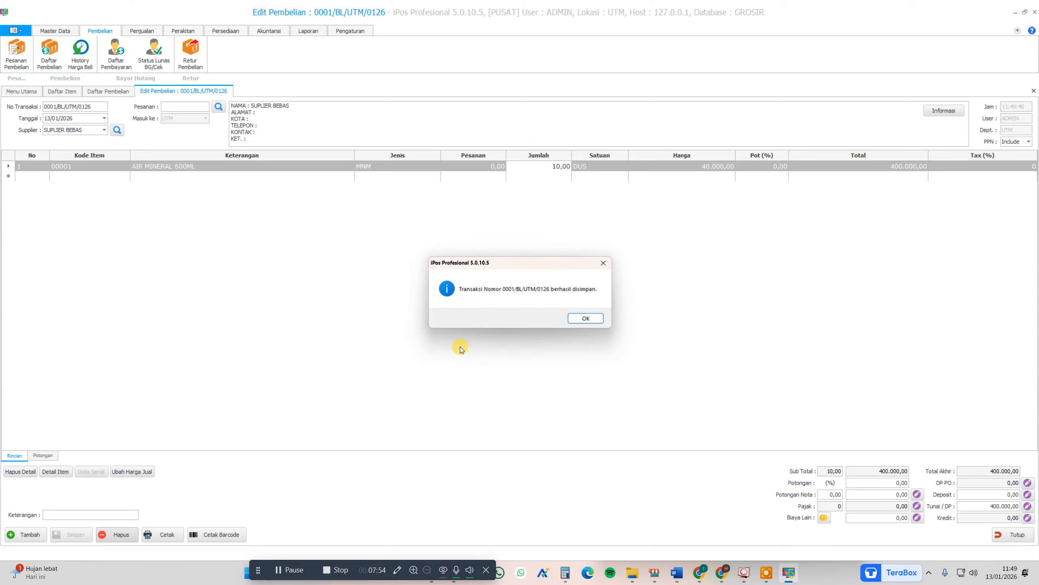
left_click(574, 320)
left_click(1020, 535)
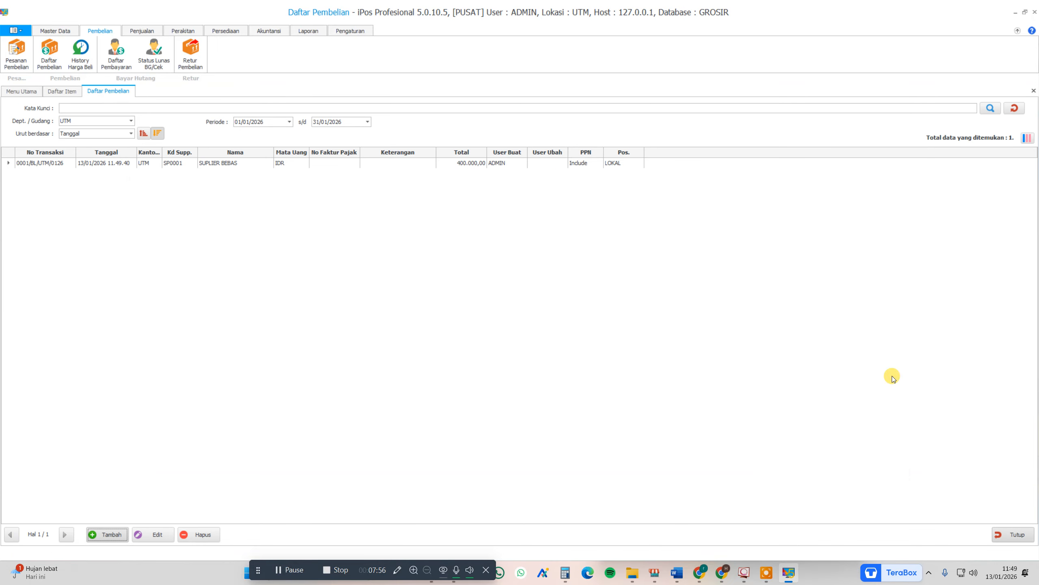
Step: Refresh the item list to check the stock of AIR MINERAL 600ML, and close the item and purchase lists
left_click(69, 92)
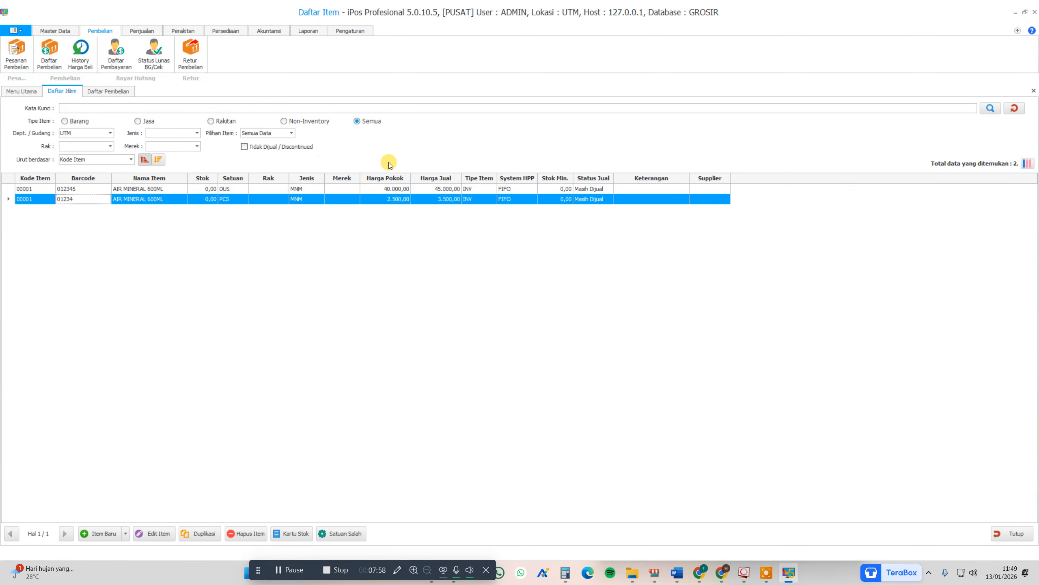
left_click(1014, 109)
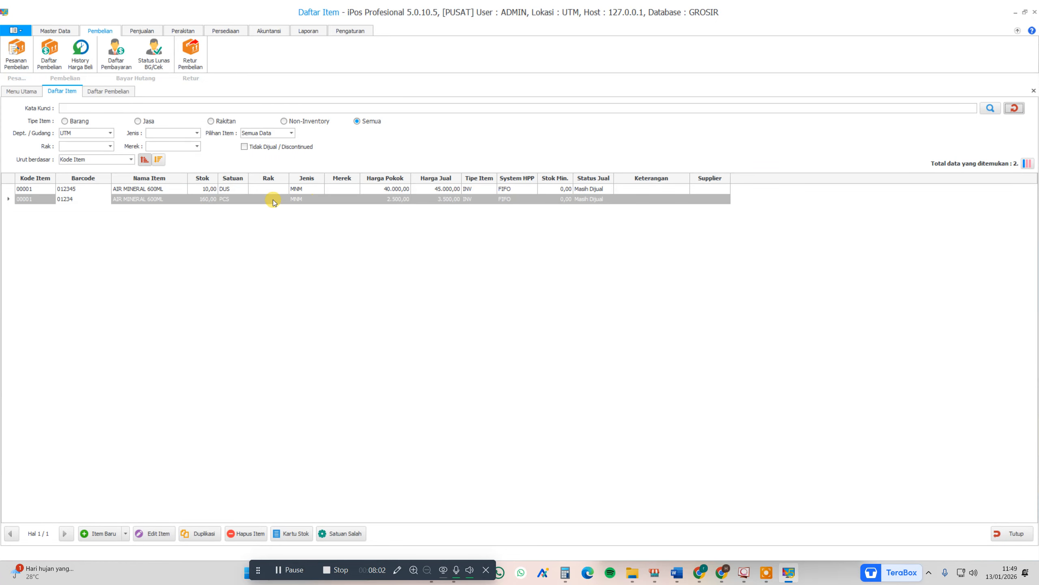
left_click(1009, 534)
left_click(1007, 536)
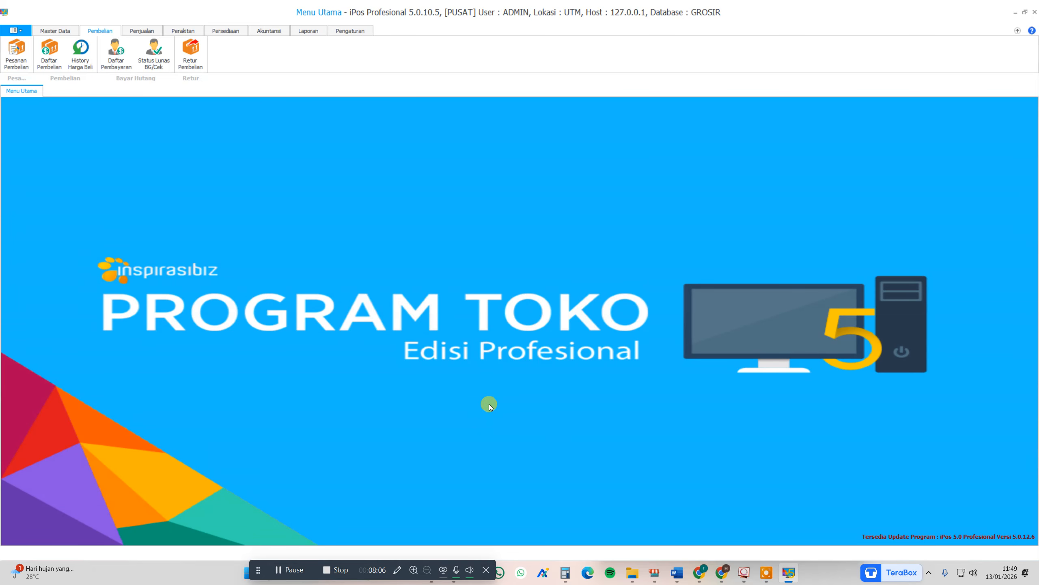
Step: Open the cashier sales list and start a new cashier transaction
left_click(158, 32)
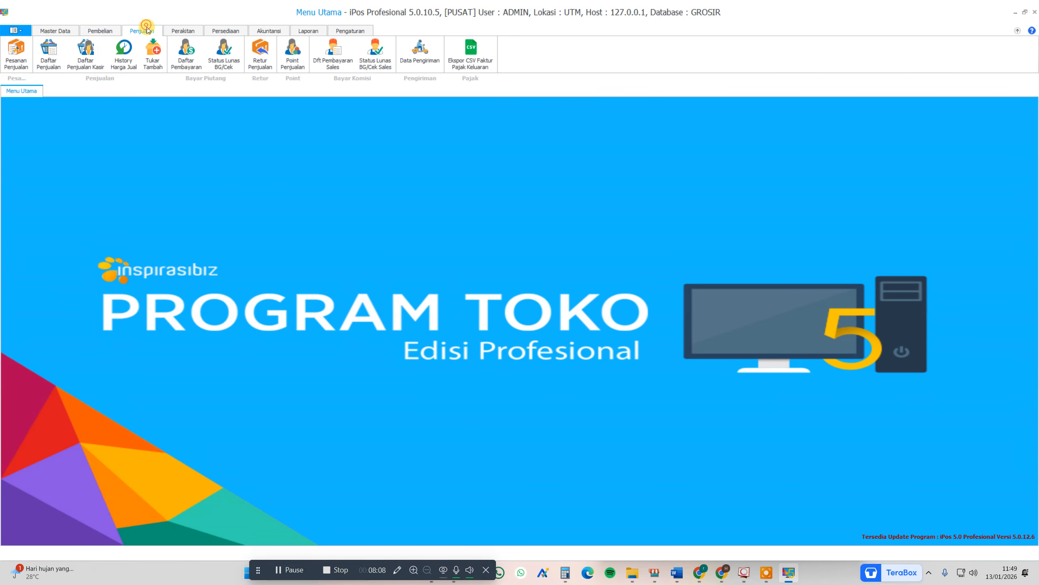
left_click(82, 63)
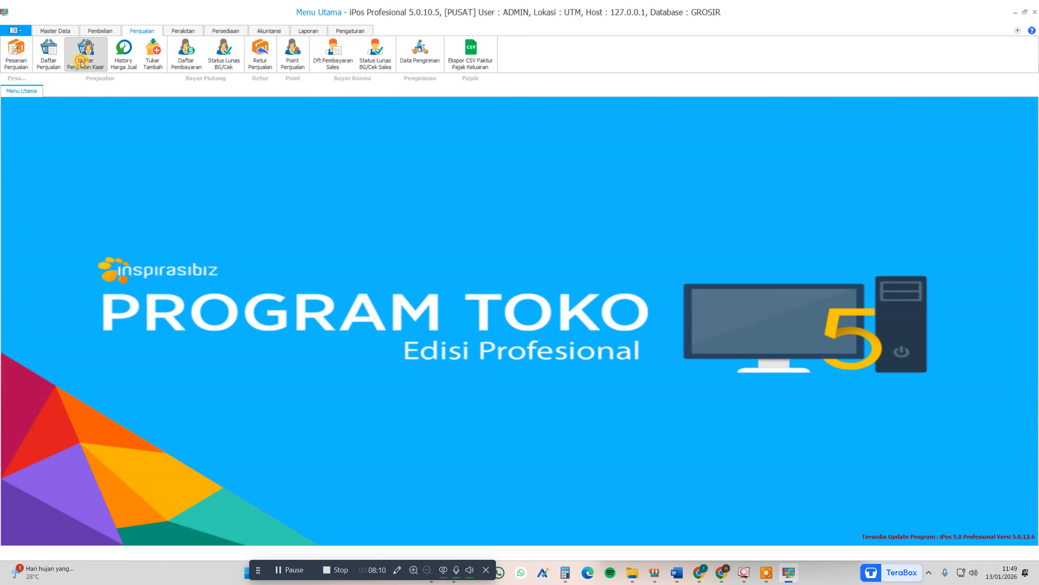
left_click(105, 535)
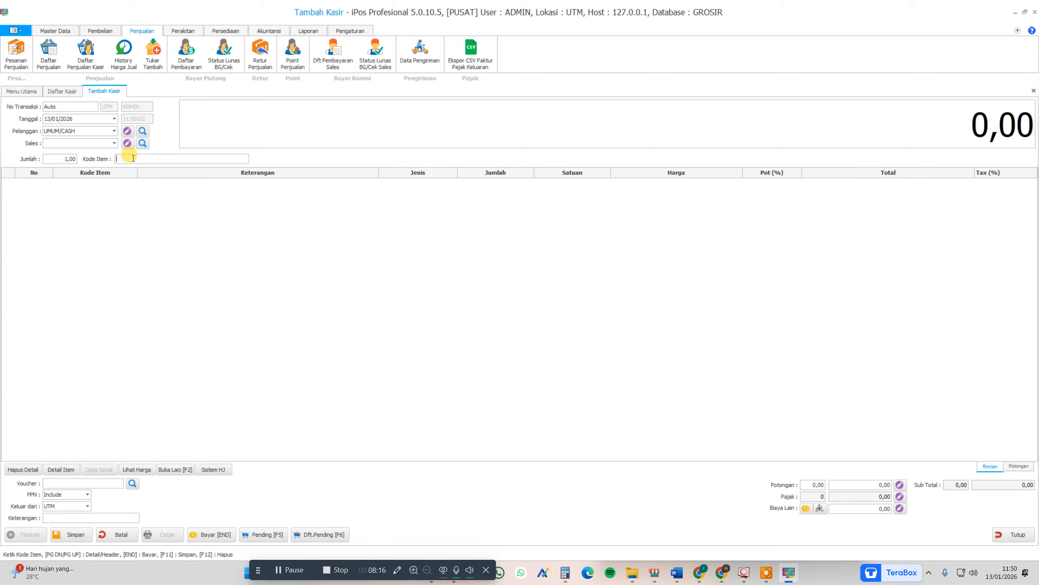
Step: Search for AIR and add AIR MINERAL 600ML in PCS to the cashier sale
type("AIR")
key("Return")
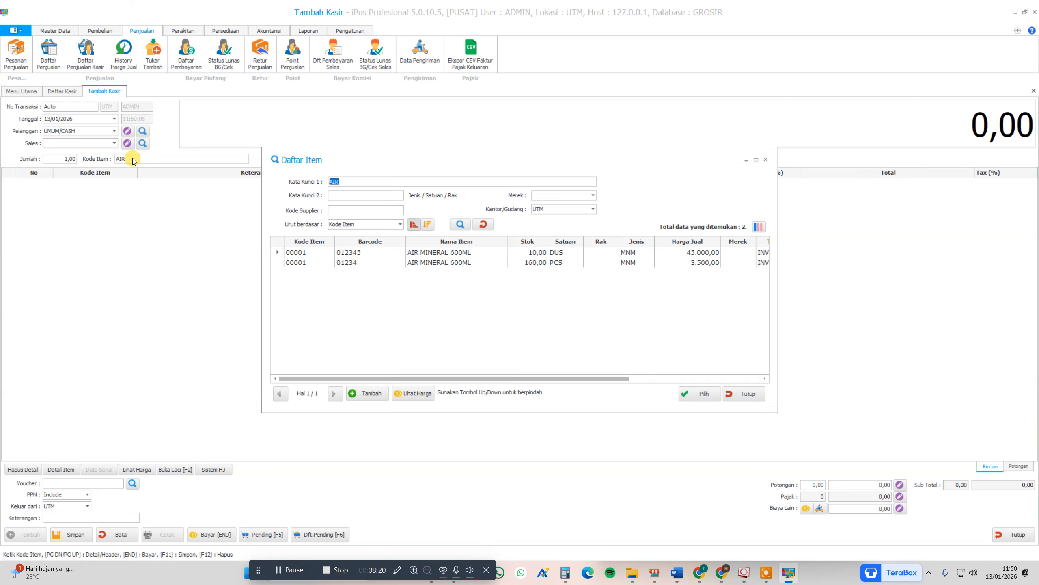
key("Down")
key("Down")
key("Return")
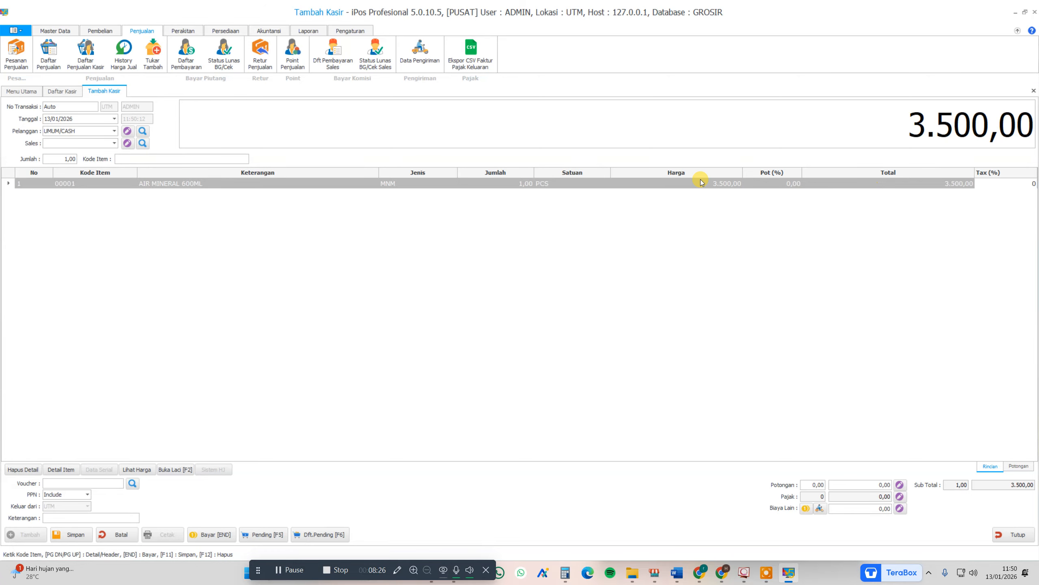
Step: Change the unit of the AIR MINERAL 600ML sale line to DUS
left_click(560, 187)
left_click(561, 187)
left_click(561, 188)
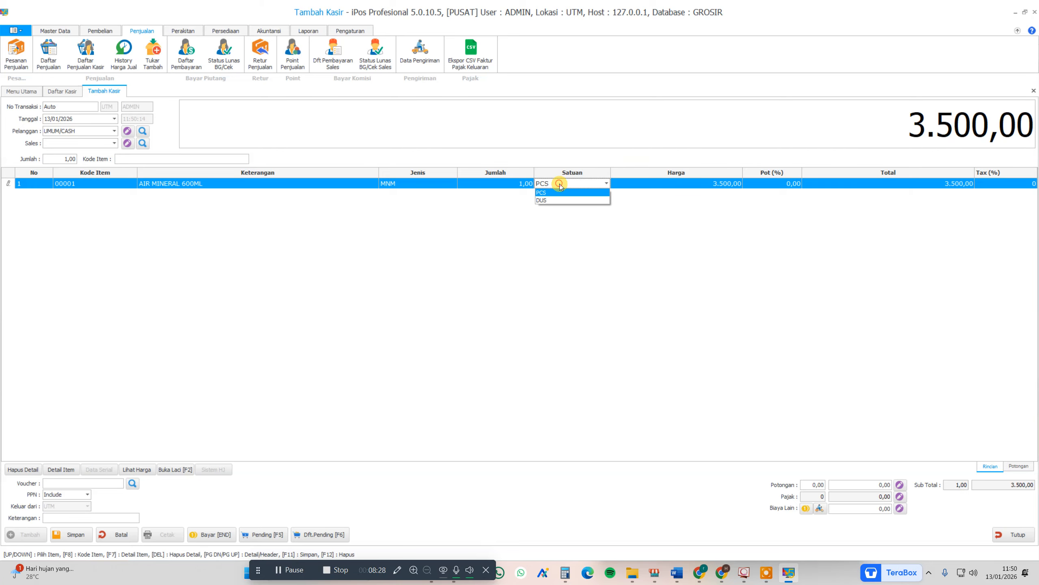
left_click(554, 201)
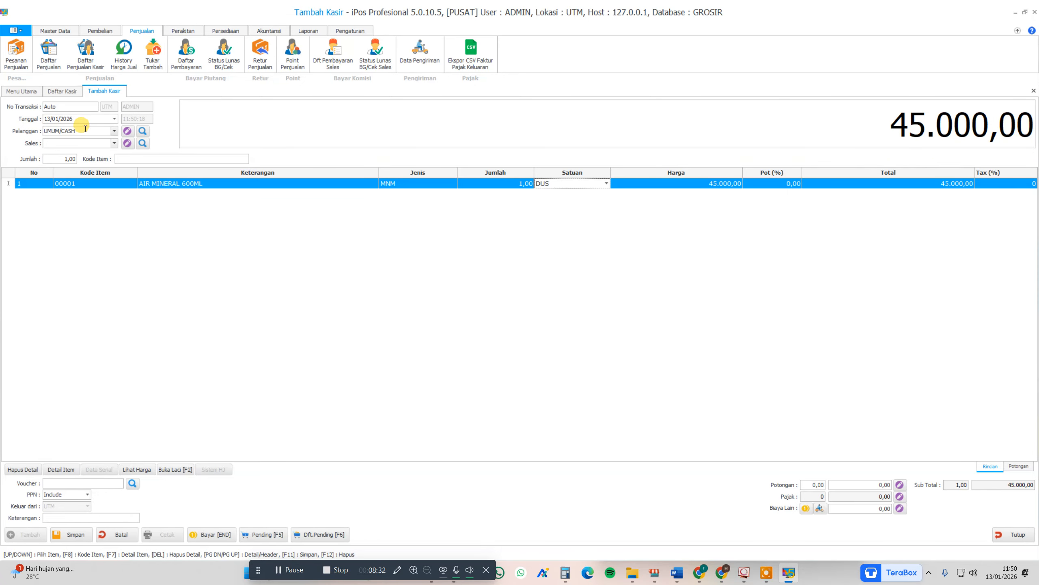
Step: Try the customer ANGGOTA on the cashier sale to compare the level price, and set the customer to GROSIR
left_click(114, 131)
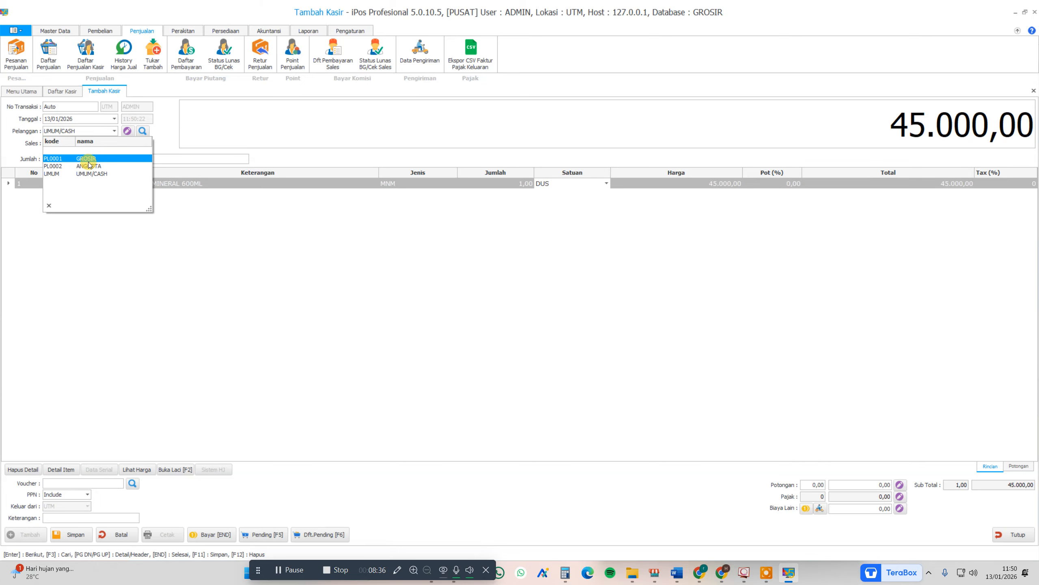
left_click(88, 165)
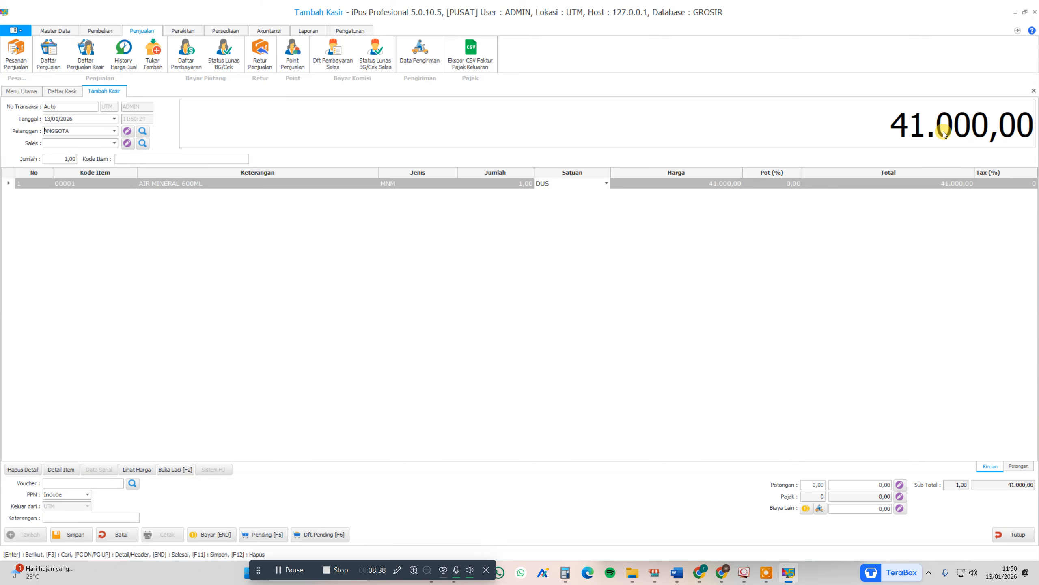
left_click(114, 131)
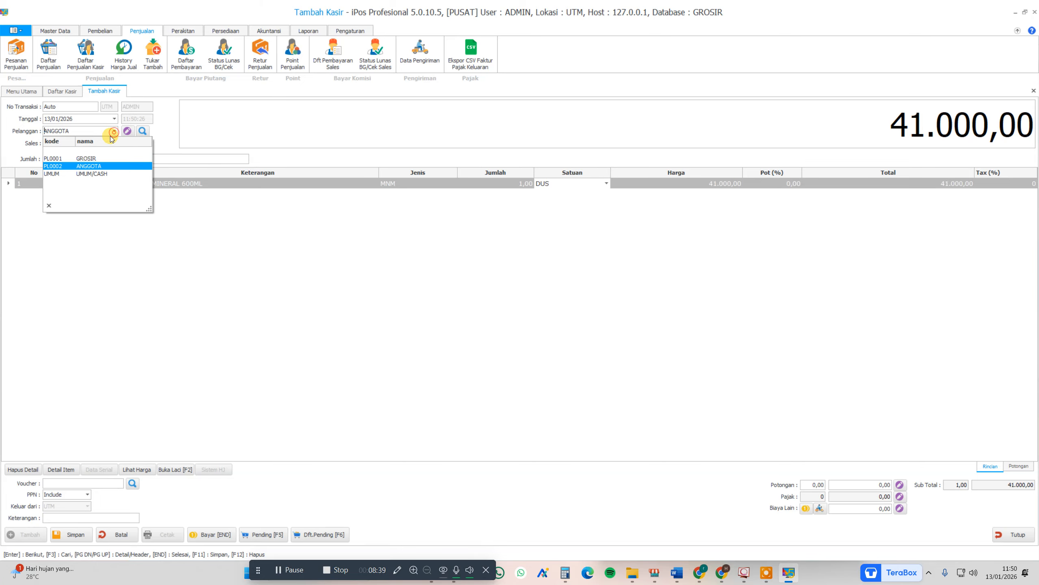
left_click(97, 159)
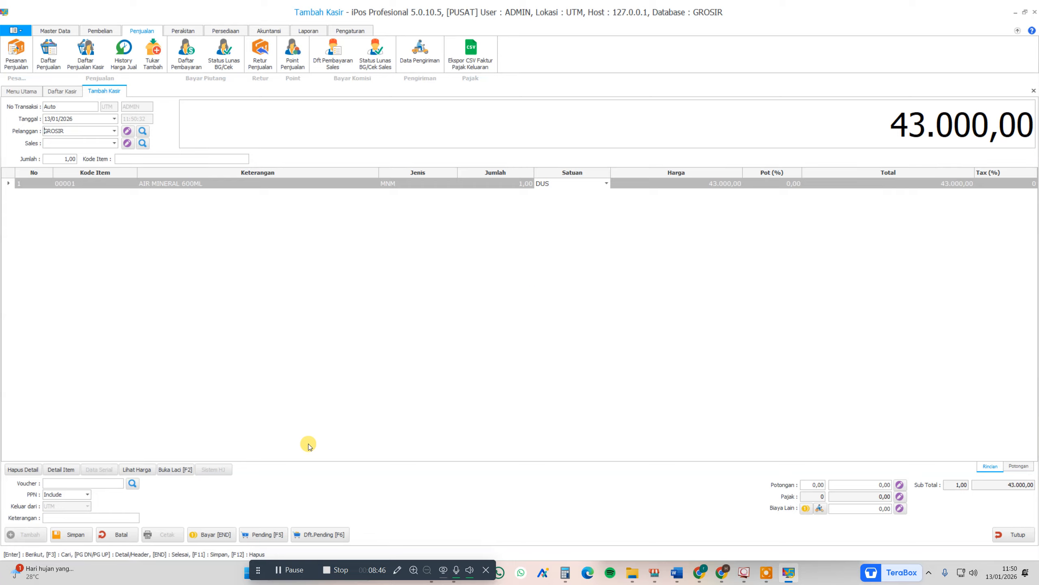
Step: Pay for the GROSIR sale with 100.000 in cash, and save and print the transaction
left_click(211, 535)
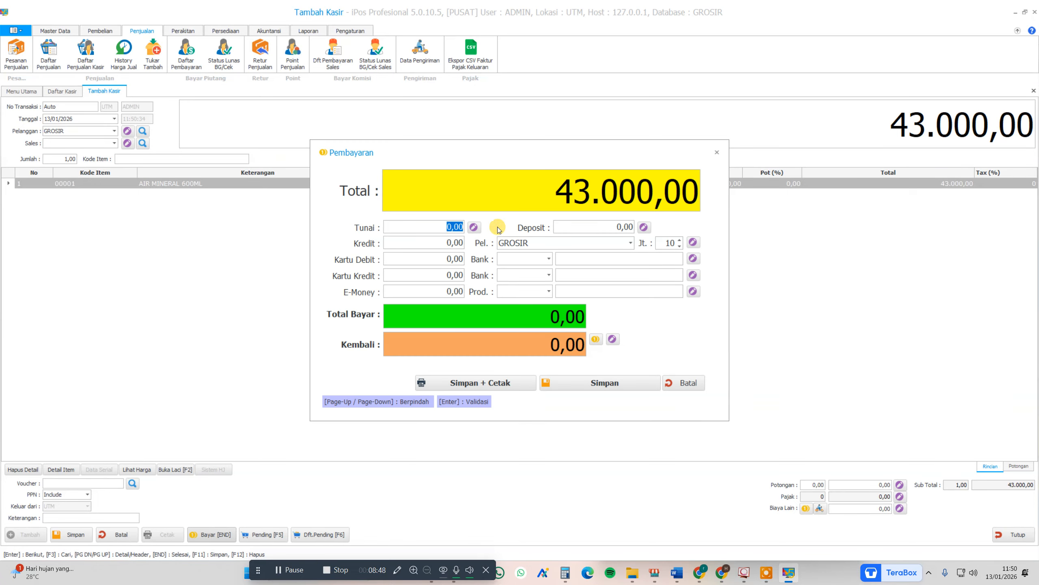
type("100000")
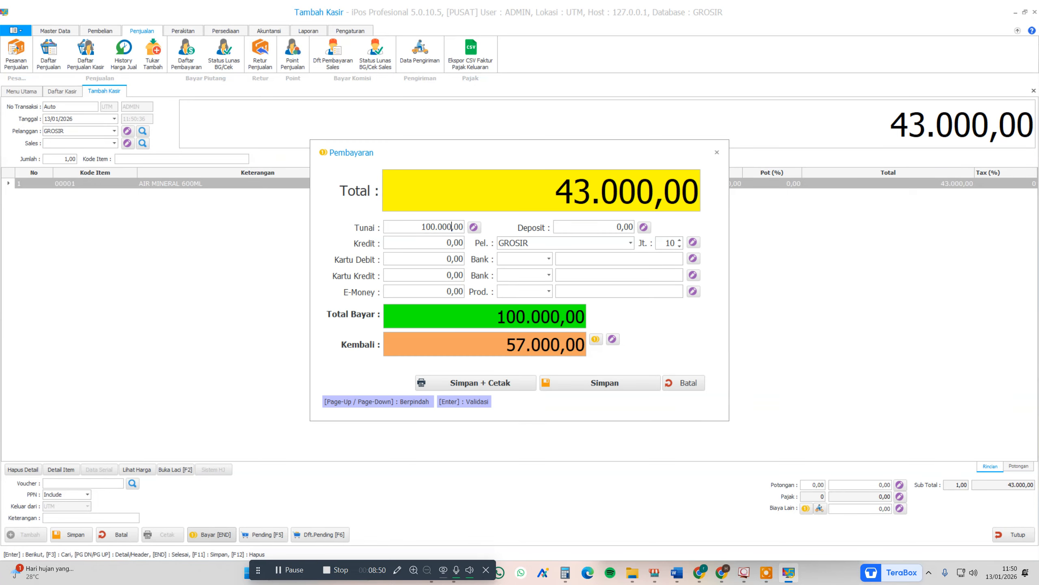
left_click(497, 383)
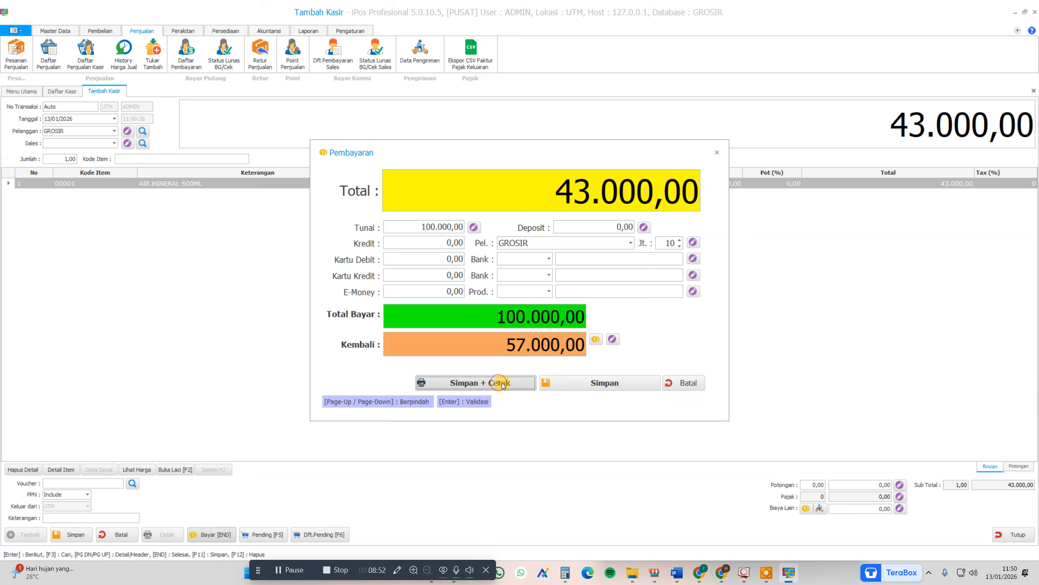
left_click(515, 380)
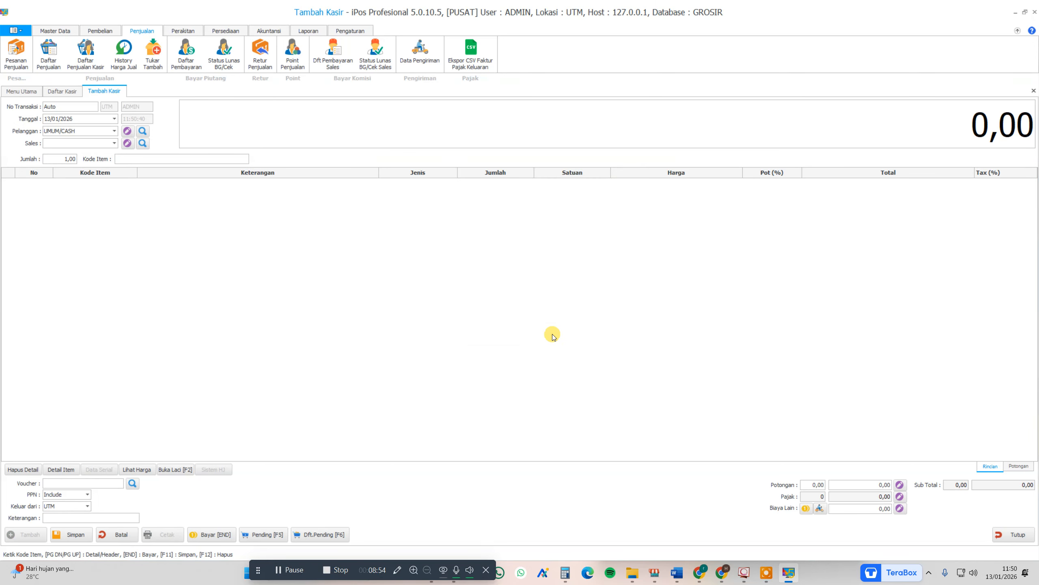